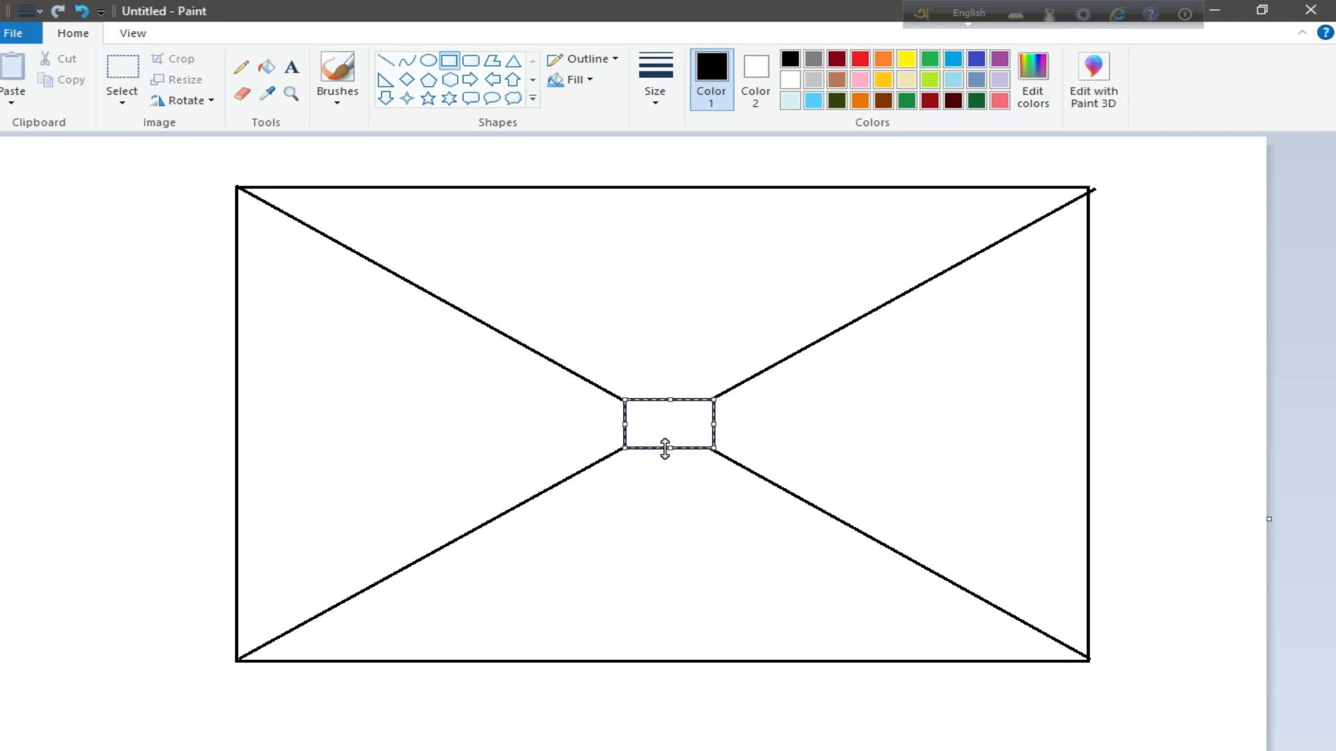
Set the small centre rectangle to no fill so only its outline is drawn over the diagonals
{"action": "left_click", "coordinate": [574, 80]}
{"action": "left_click", "coordinate": [569, 98]}
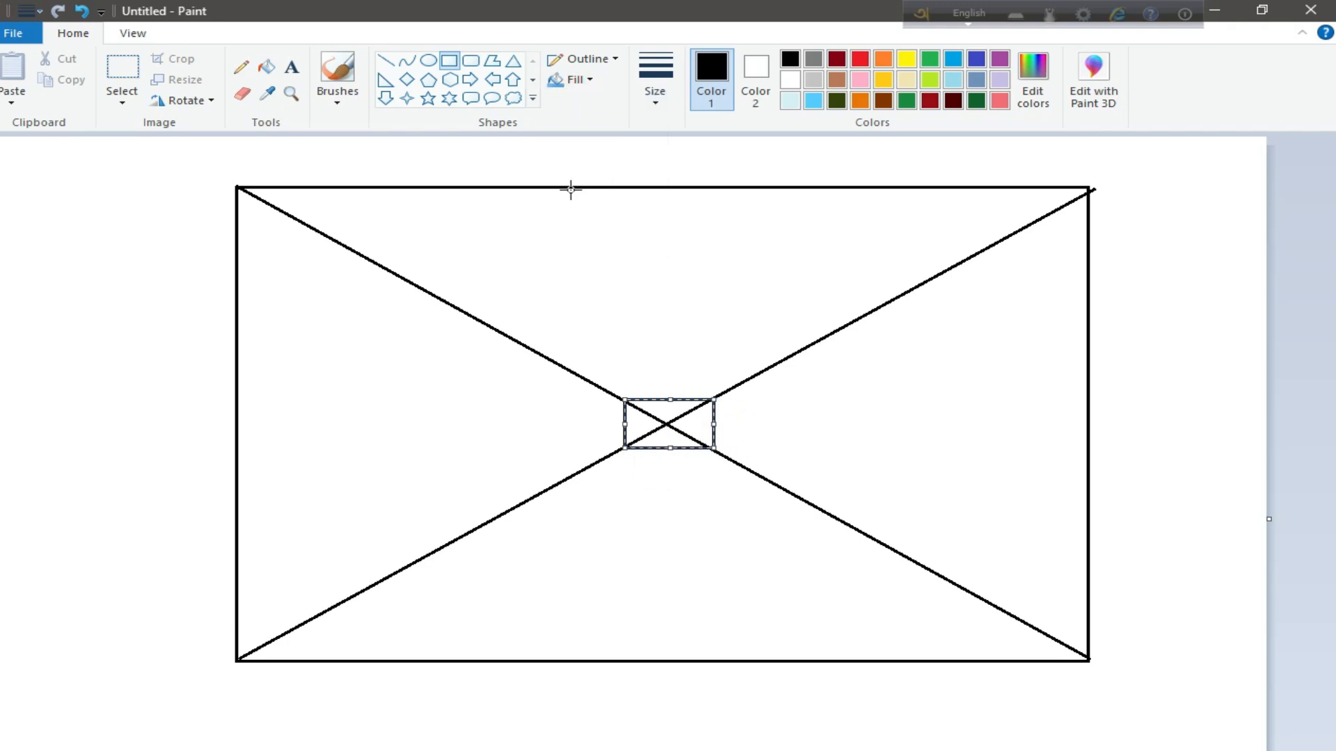
{"action": "left_click_drag", "start_coordinate": [584, 378], "coordinate": [745, 465]}
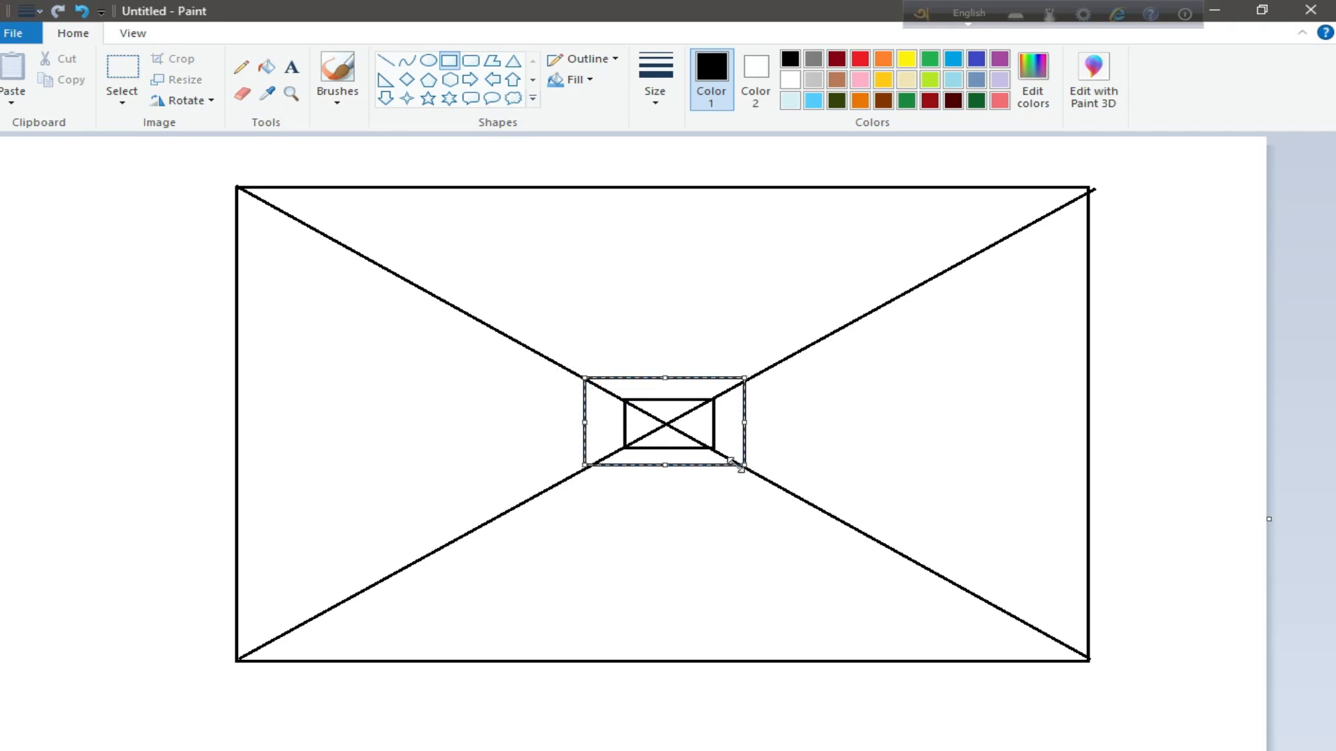
{"action": "left_click", "coordinate": [593, 329]}
{"action": "left_click_drag", "start_coordinate": [552, 362], "coordinate": [779, 487]}
{"action": "left_click", "coordinate": [536, 334]}
{"action": "left_click_drag", "start_coordinate": [516, 338], "coordinate": [819, 510]}
{"action": "left_click_drag", "start_coordinate": [516, 425], "coordinate": [524, 425]}
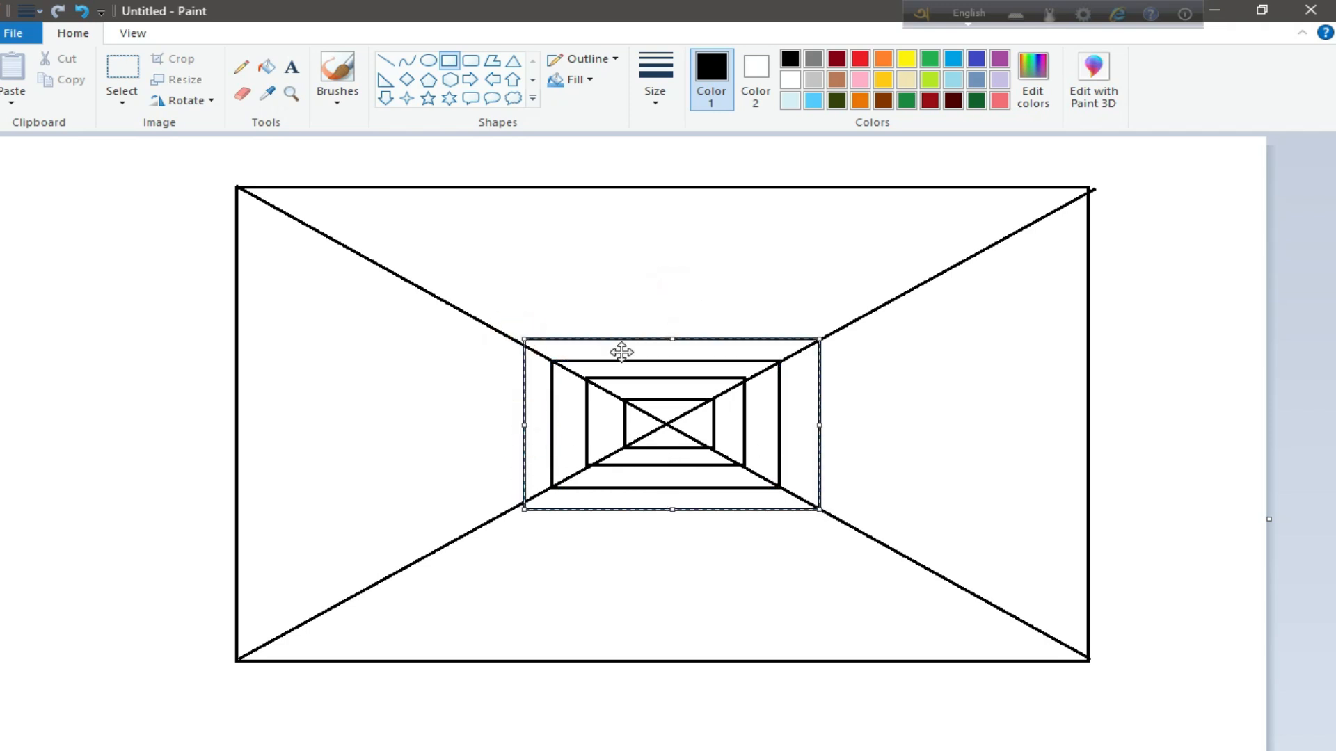
{"action": "left_click_drag", "start_coordinate": [668, 339], "coordinate": [668, 343]}
{"action": "left_click_drag", "start_coordinate": [820, 425], "coordinate": [805, 425]}
{"action": "left_click", "coordinate": [513, 350]}
{"action": "left_click_drag", "start_coordinate": [503, 335], "coordinate": [836, 530]}
{"action": "left_click_drag", "start_coordinate": [727, 526], "coordinate": [726, 520]}
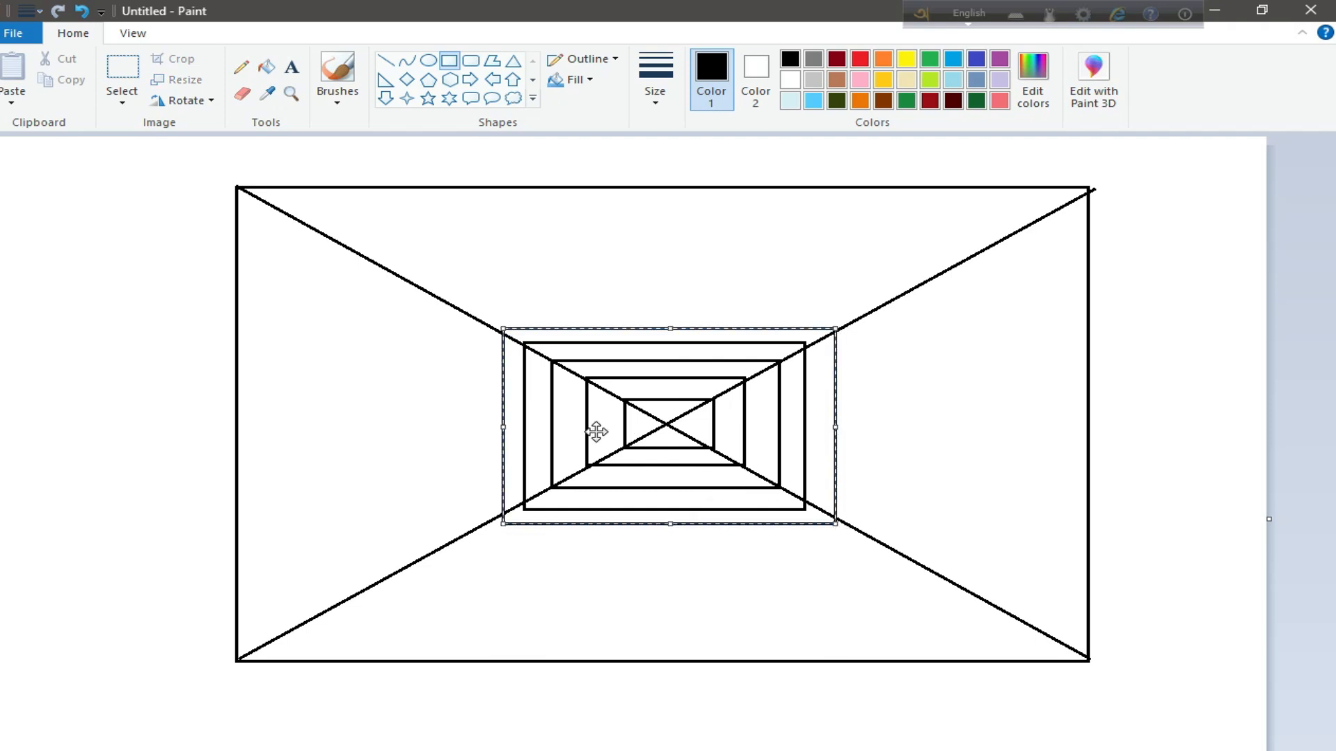
{"action": "left_click_drag", "start_coordinate": [502, 329], "coordinate": [491, 328]}
{"action": "left_click_drag", "start_coordinate": [836, 330], "coordinate": [840, 329]}
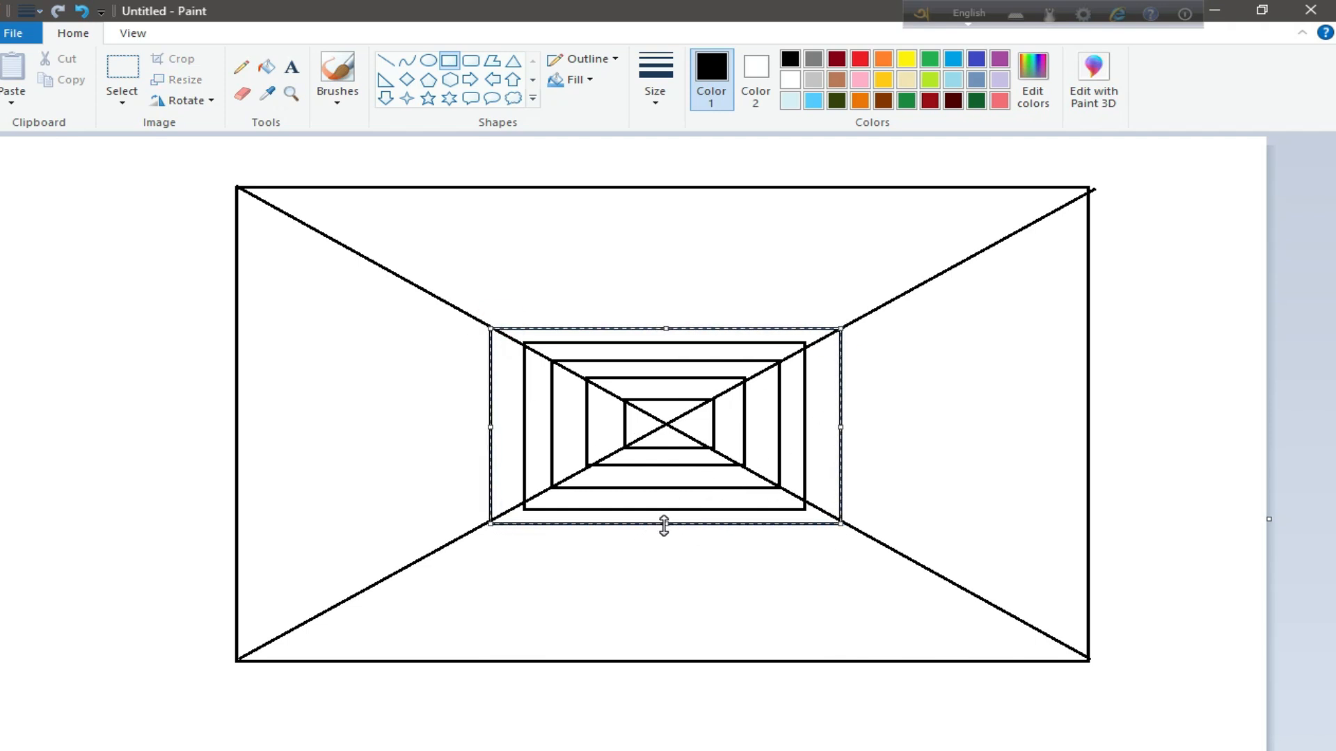
{"action": "left_click_drag", "start_coordinate": [664, 525], "coordinate": [663, 530]}
{"action": "left_click_drag", "start_coordinate": [491, 433], "coordinate": [486, 421]}
{"action": "left_click_drag", "start_coordinate": [666, 328], "coordinate": [666, 321]}
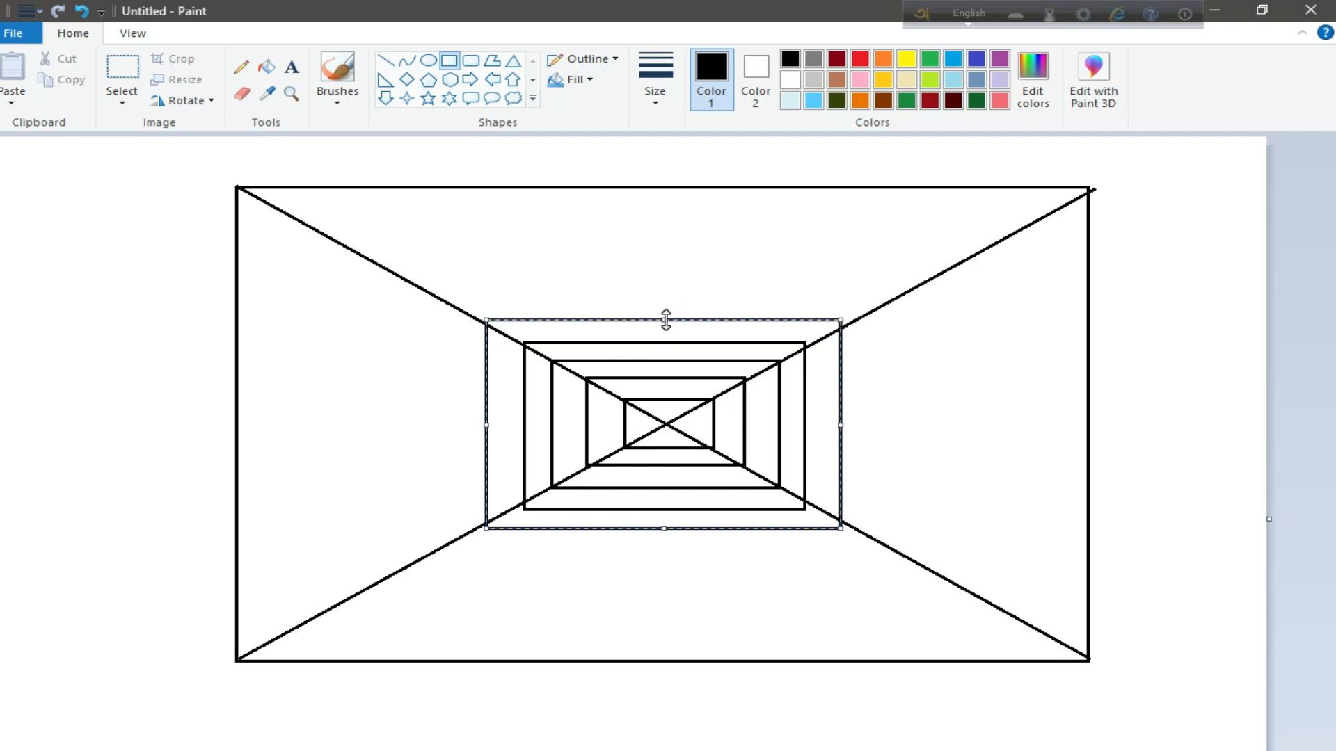
{"action": "left_click", "coordinate": [82, 12]}
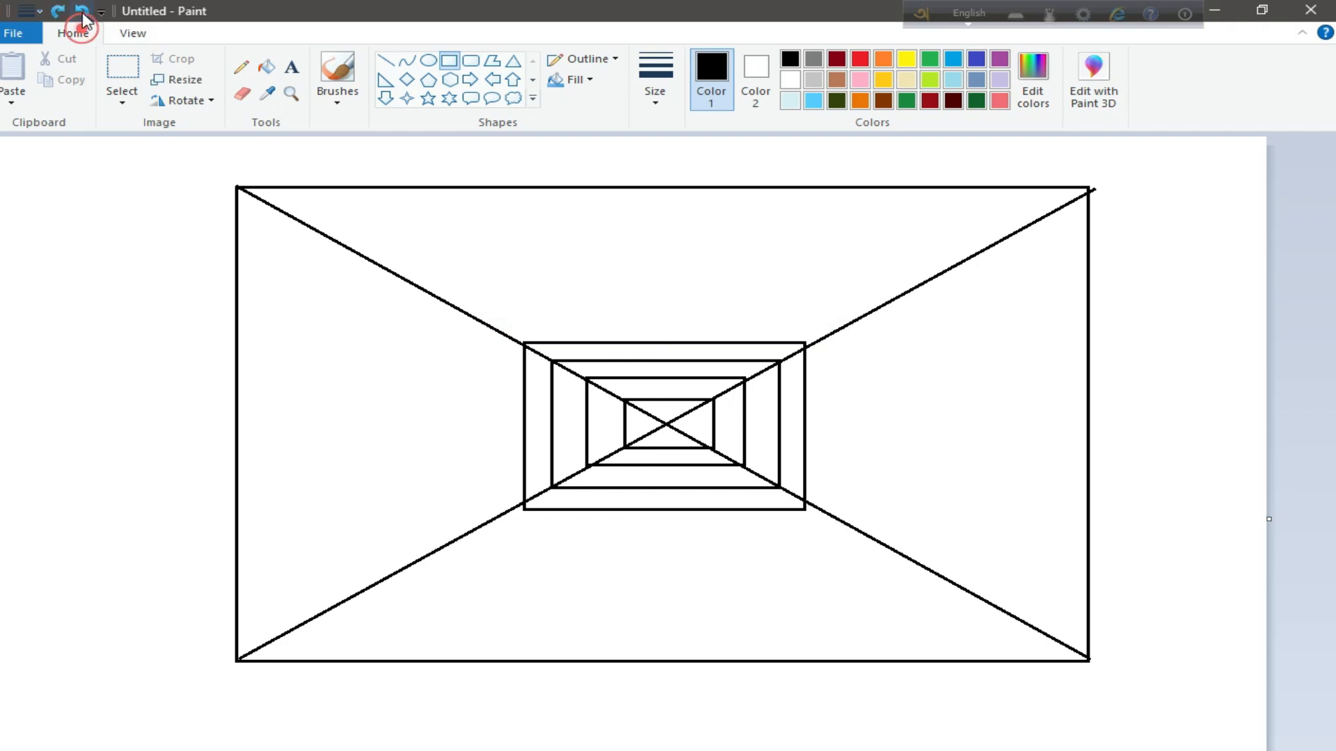
{"action": "left_click", "coordinate": [82, 12]}
{"action": "left_click", "coordinate": [82, 12]}
{"action": "left_click", "coordinate": [82, 13]}
{"action": "left_click", "coordinate": [82, 13]}
{"action": "left_click", "coordinate": [82, 13]}
{"action": "left_click", "coordinate": [83, 12]}
Draw two straight diagonals across the large rectangle, passing through its corners and extending slightly beyond them
{"action": "left_click", "coordinate": [386, 61]}
{"action": "left_click_drag", "start_coordinate": [205, 167], "coordinate": [1179, 711]}
{"action": "left_click_drag", "start_coordinate": [202, 164], "coordinate": [199, 167]}
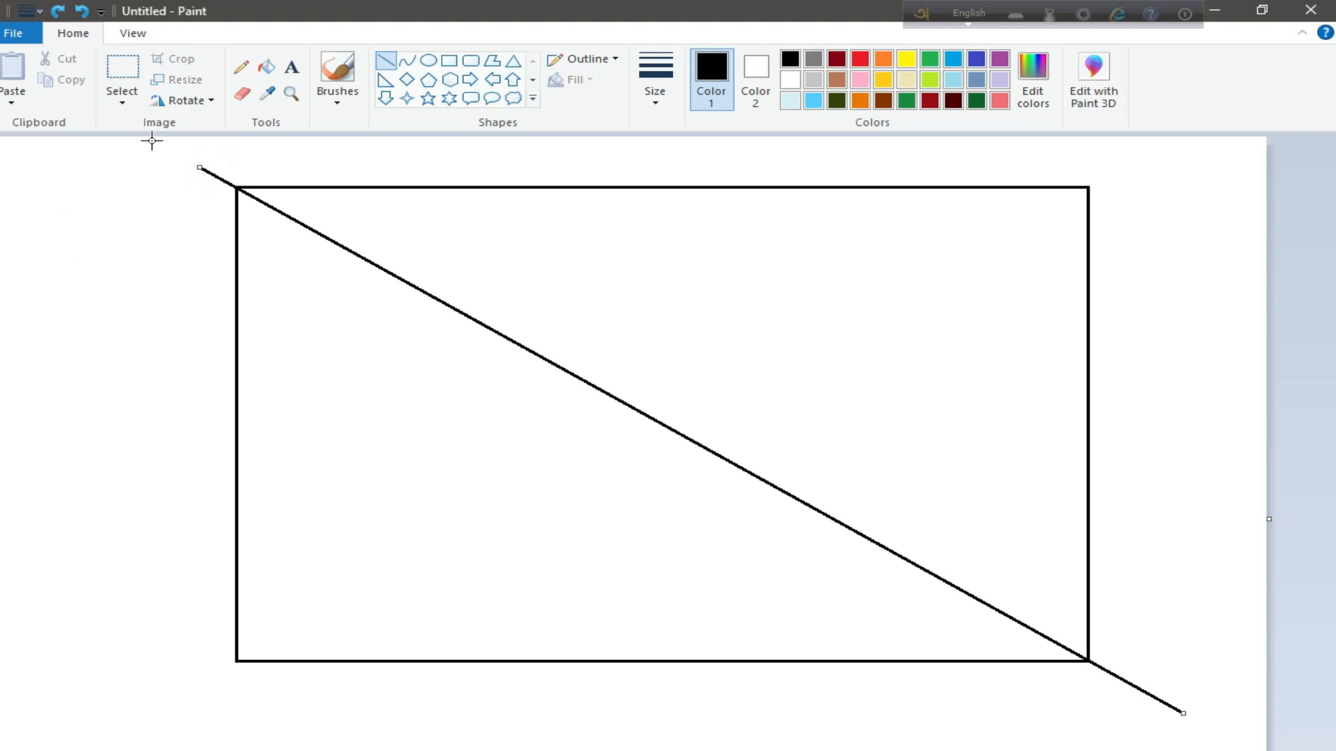
{"action": "mouse_move", "coordinate": [1111, 177]}
{"action": "left_mouse_down"}
{"action": "mouse_move", "coordinate": [913, 307]}
{"action": "mouse_move", "coordinate": [158, 703]}
{"action": "mouse_move", "coordinate": [1113, 175]}
{"action": "left_mouse_up"}
{"action": "left_click", "coordinate": [114, 354]}
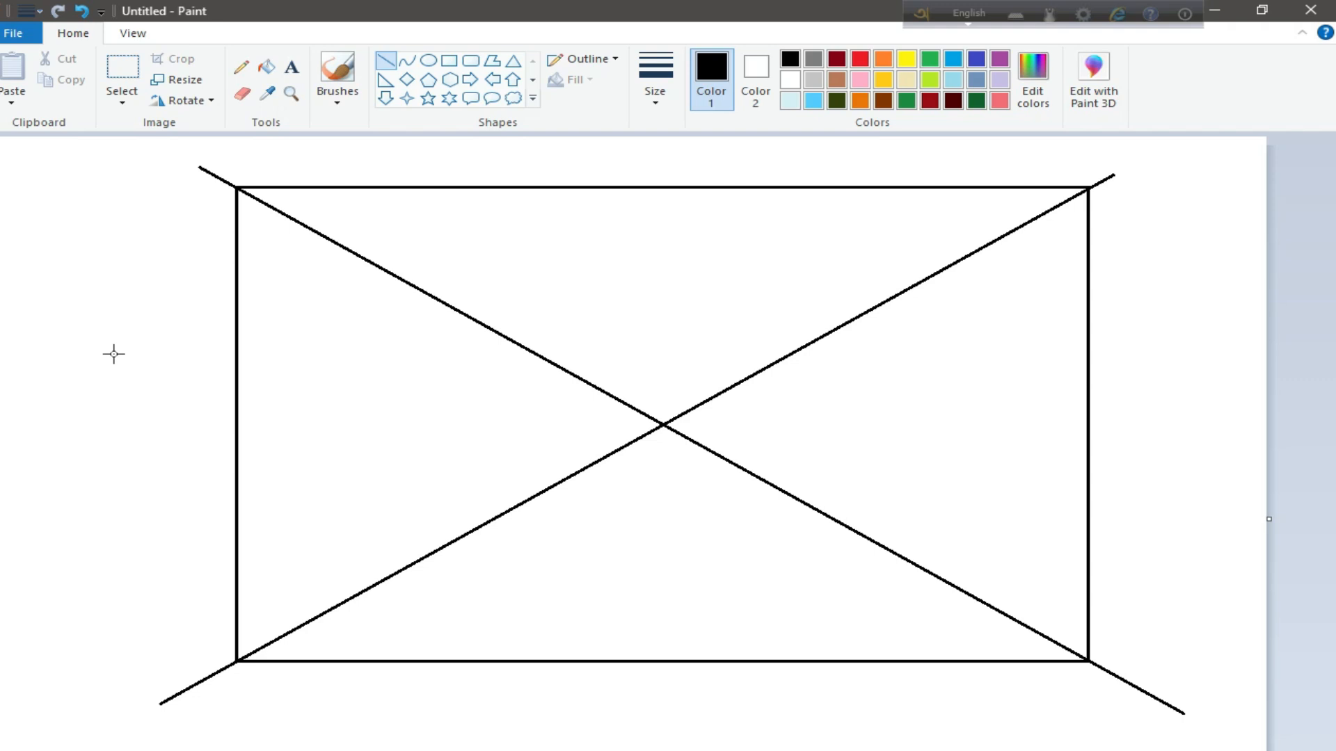
Draw two small nested rectangles around the point where the diagonals cross, with their corners on the diagonals
{"action": "left_click", "coordinate": [449, 60]}
{"action": "left_click_drag", "start_coordinate": [613, 397], "coordinate": [722, 457]}
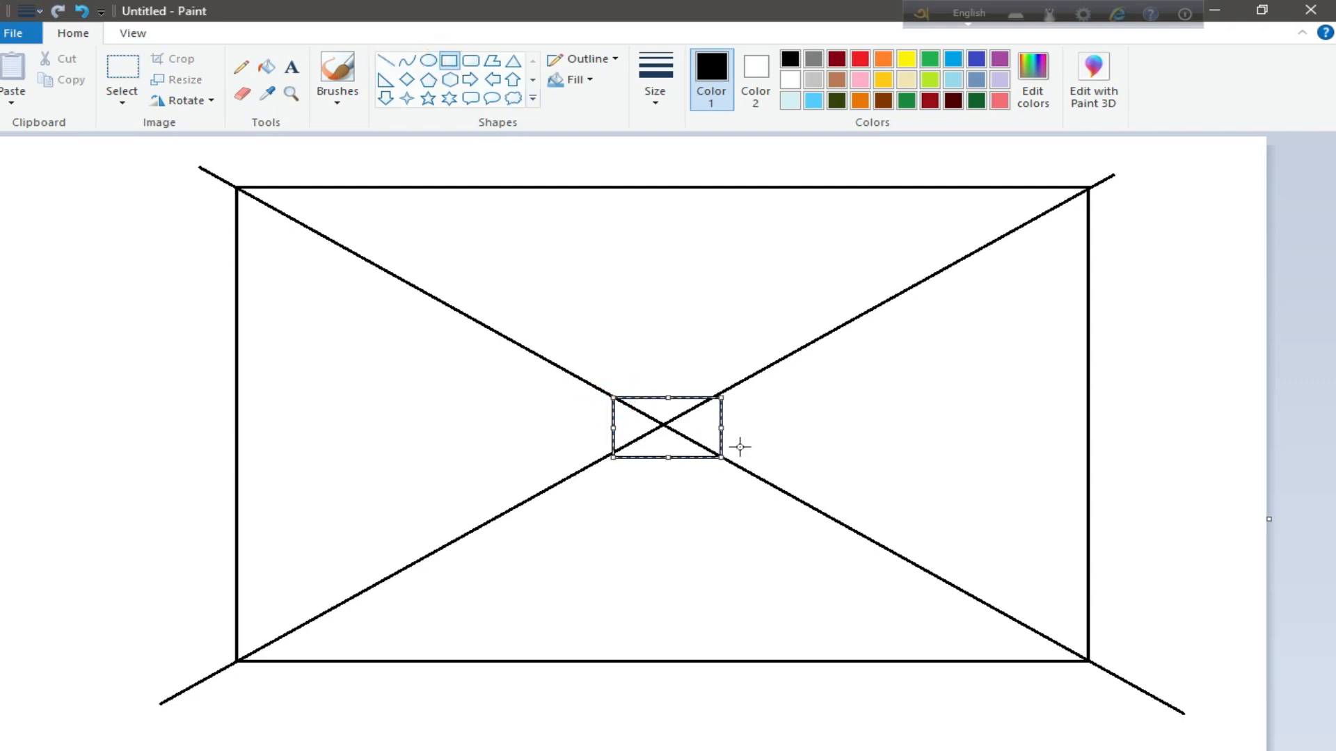
{"action": "left_click", "coordinate": [530, 382]}
{"action": "left_click_drag", "start_coordinate": [595, 386], "coordinate": [747, 471]}
{"action": "left_click_drag", "start_coordinate": [671, 386], "coordinate": [667, 380]}
{"action": "left_click_drag", "start_coordinate": [595, 426], "coordinate": [584, 426]}
Draw a third nested rectangle around the first two and adjust its sides until the corners meet the diagonals
{"action": "left_click_drag", "start_coordinate": [557, 367], "coordinate": [781, 493]}
{"action": "left_click_drag", "start_coordinate": [672, 368], "coordinate": [670, 359]}
{"action": "left_click_drag", "start_coordinate": [557, 424], "coordinate": [546, 424]}
{"action": "left_click_drag", "start_coordinate": [663, 493], "coordinate": [664, 496]}
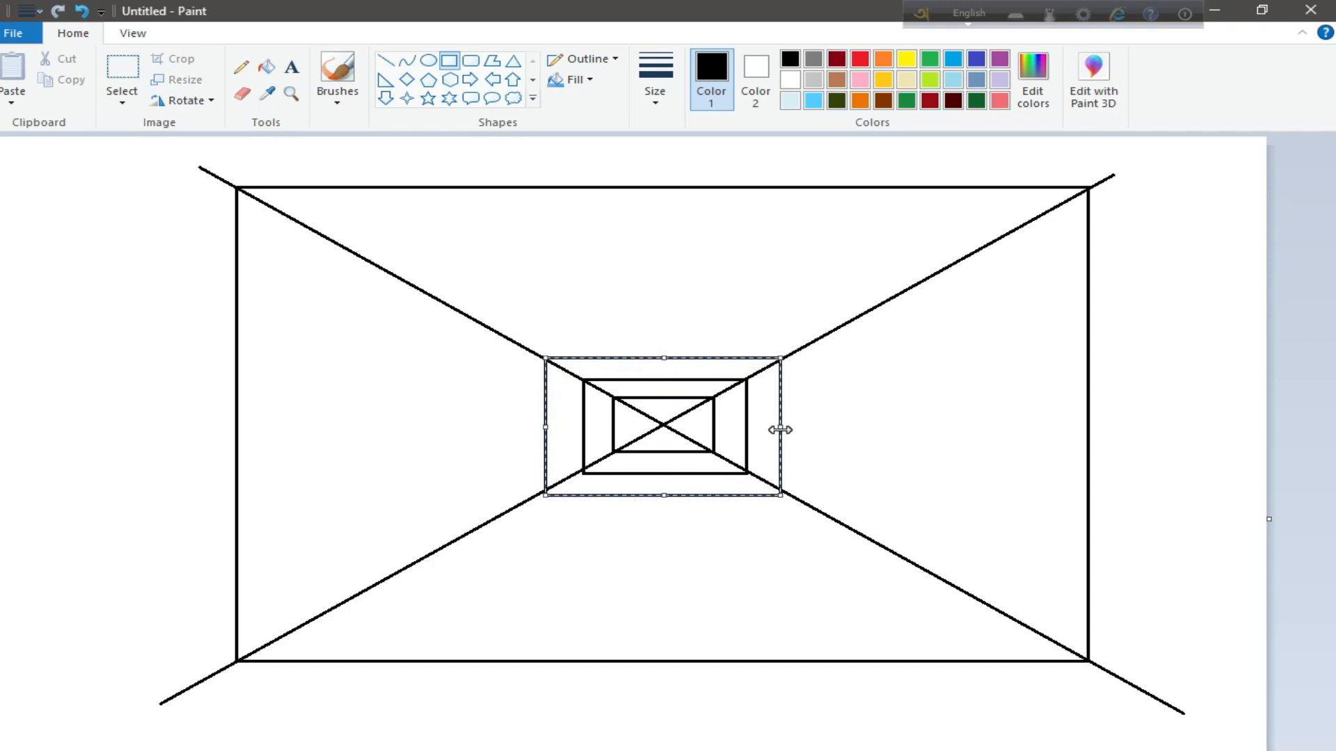
{"action": "left_click_drag", "start_coordinate": [781, 429], "coordinate": [784, 430]}
{"action": "left_click_drag", "start_coordinate": [663, 359], "coordinate": [663, 357]}
{"action": "left_click", "coordinate": [462, 381]}
Draw a fourth nested rectangle outside the third and adjust its sides to fit the corners onto the diagonals
{"action": "left_click_drag", "start_coordinate": [518, 346], "coordinate": [821, 516]}
{"action": "left_click_drag", "start_coordinate": [669, 346], "coordinate": [668, 325]}
{"action": "left_click_drag", "start_coordinate": [518, 426], "coordinate": [499, 424]}
{"action": "left_click_drag", "start_coordinate": [668, 517], "coordinate": [668, 520]}
{"action": "left_click_drag", "start_coordinate": [661, 326], "coordinate": [659, 333]}
{"action": "left_click_drag", "start_coordinate": [499, 427], "coordinate": [504, 427]}
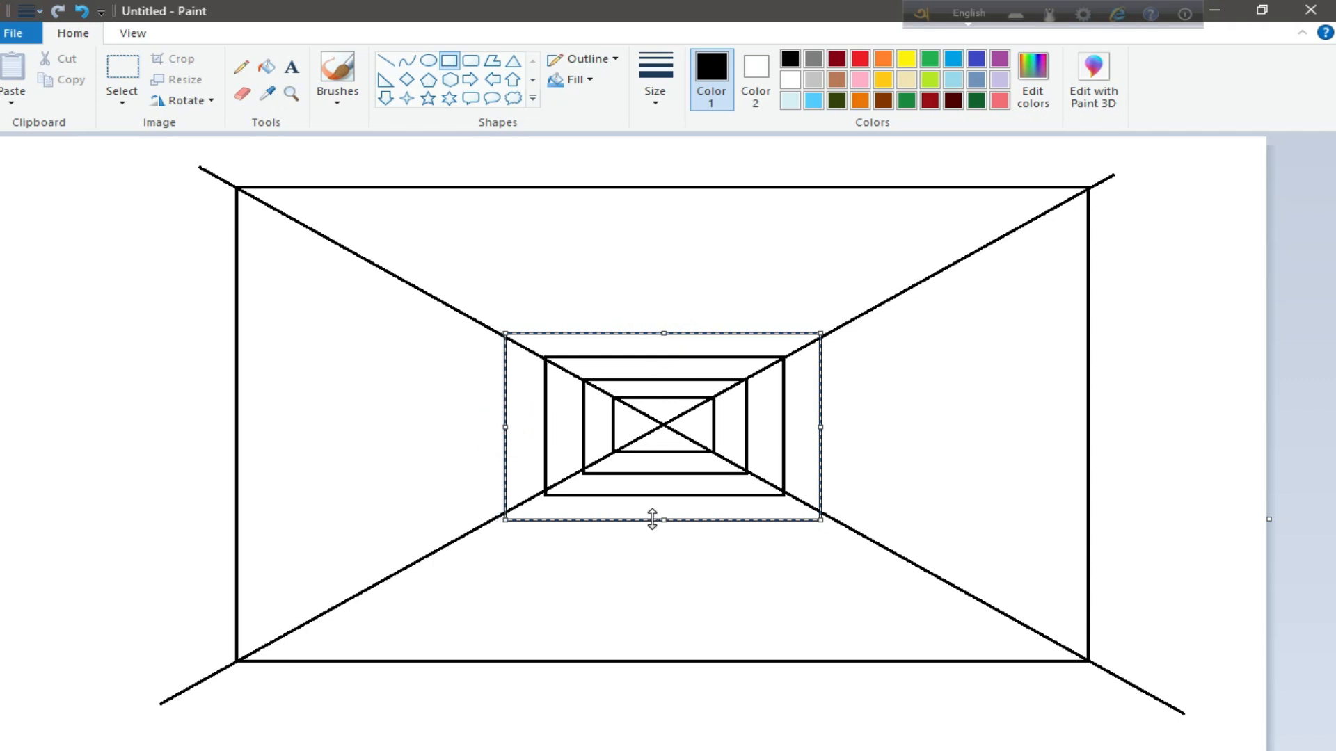
{"action": "left_click_drag", "start_coordinate": [652, 519], "coordinate": [654, 513]}
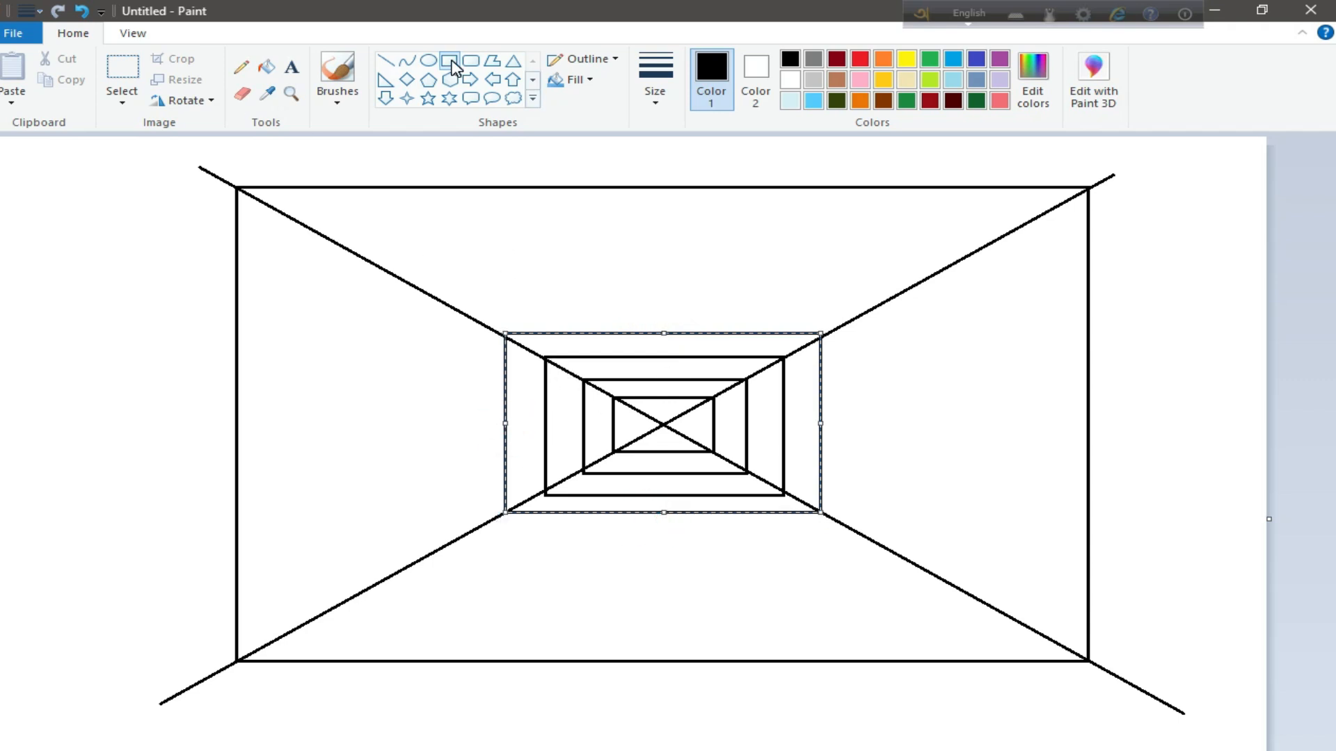
Draw a fifth nested rectangle and stretch its sides outward until its corners lie on the diagonals
{"action": "mouse_move", "coordinate": [484, 323]}
{"action": "left_mouse_down"}
{"action": "mouse_move", "coordinate": [874, 534]}
{"action": "mouse_move", "coordinate": [852, 530]}
{"action": "left_mouse_up"}
{"action": "left_click_drag", "start_coordinate": [674, 327], "coordinate": [668, 307]}
{"action": "left_click_drag", "start_coordinate": [484, 427], "coordinate": [455, 420]}
{"action": "left_click_drag", "start_coordinate": [852, 427], "coordinate": [871, 424]}
{"action": "left_click_drag", "start_coordinate": [664, 531], "coordinate": [665, 540]}
Draw a sixth nested rectangle around the fifth and stretch its sides to meet the diagonals
{"action": "mouse_move", "coordinate": [428, 295]}
{"action": "left_mouse_down"}
{"action": "mouse_move", "coordinate": [886, 507]}
{"action": "mouse_move", "coordinate": [924, 568]}
{"action": "mouse_move", "coordinate": [913, 564]}
{"action": "left_mouse_up"}
{"action": "left_click_drag", "start_coordinate": [673, 295], "coordinate": [672, 282]}
{"action": "left_click_drag", "start_coordinate": [428, 423], "coordinate": [414, 423]}
{"action": "left_click_drag", "start_coordinate": [912, 425], "coordinate": [916, 425]}
{"action": "left_click_drag", "start_coordinate": [666, 562], "coordinate": [666, 565]}
{"action": "left_click", "coordinate": [382, 268]}
Draw a seventh nested rectangle around the sixth and adjust its sides so the corners sit on the diagonals
{"action": "mouse_move", "coordinate": [389, 272]}
{"action": "left_mouse_down"}
{"action": "mouse_move", "coordinate": [546, 272]}
{"action": "mouse_move", "coordinate": [946, 586]}
{"action": "left_mouse_up"}
{"action": "left_click_drag", "start_coordinate": [668, 272], "coordinate": [666, 259]}
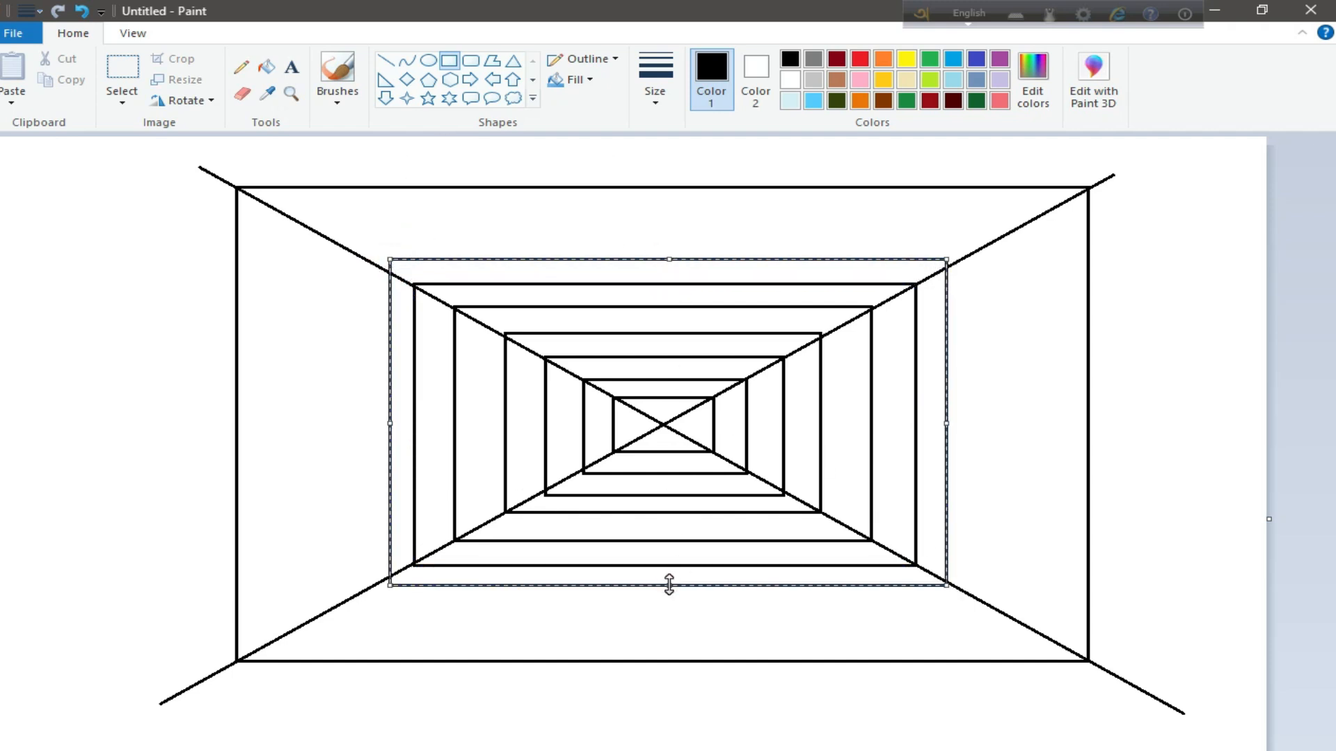
{"action": "left_click_drag", "start_coordinate": [669, 584], "coordinate": [666, 588]}
{"action": "mouse_move", "coordinate": [670, 259]}
{"action": "left_mouse_down"}
{"action": "mouse_move", "coordinate": [659, 269]}
{"action": "mouse_move", "coordinate": [658, 257]}
{"action": "left_mouse_up"}
{"action": "left_click_drag", "start_coordinate": [391, 426], "coordinate": [365, 432]}
{"action": "left_click_drag", "start_coordinate": [946, 423], "coordinate": [957, 424]}
{"action": "left_click", "coordinate": [253, 328]}
Draw the eighth and ninth nested rectangles just inside the outer frame, fitting their corners to the diagonals
{"action": "mouse_move", "coordinate": [337, 243]}
{"action": "left_mouse_down"}
{"action": "mouse_move", "coordinate": [973, 527]}
{"action": "mouse_move", "coordinate": [995, 617]}
{"action": "left_mouse_up"}
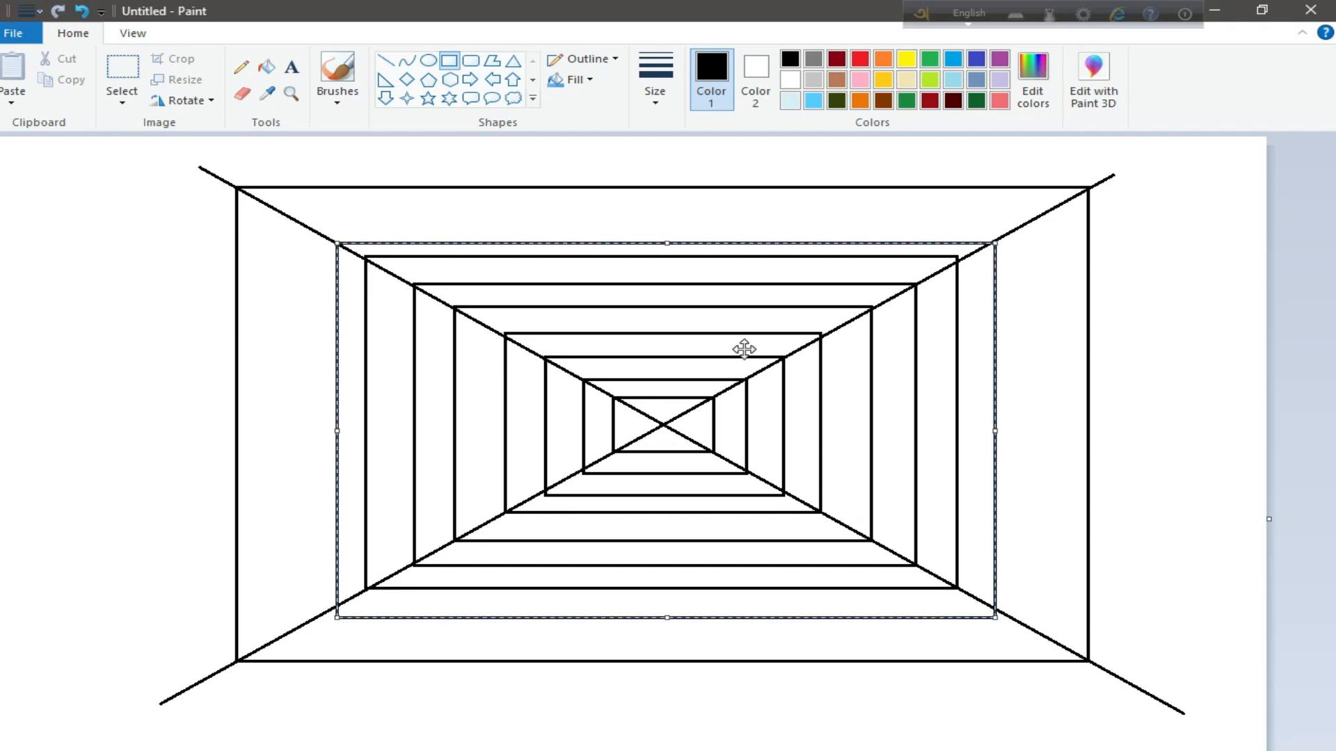
{"action": "left_click_drag", "start_coordinate": [667, 244], "coordinate": [666, 234]}
{"action": "left_click_drag", "start_coordinate": [337, 427], "coordinate": [324, 428]}
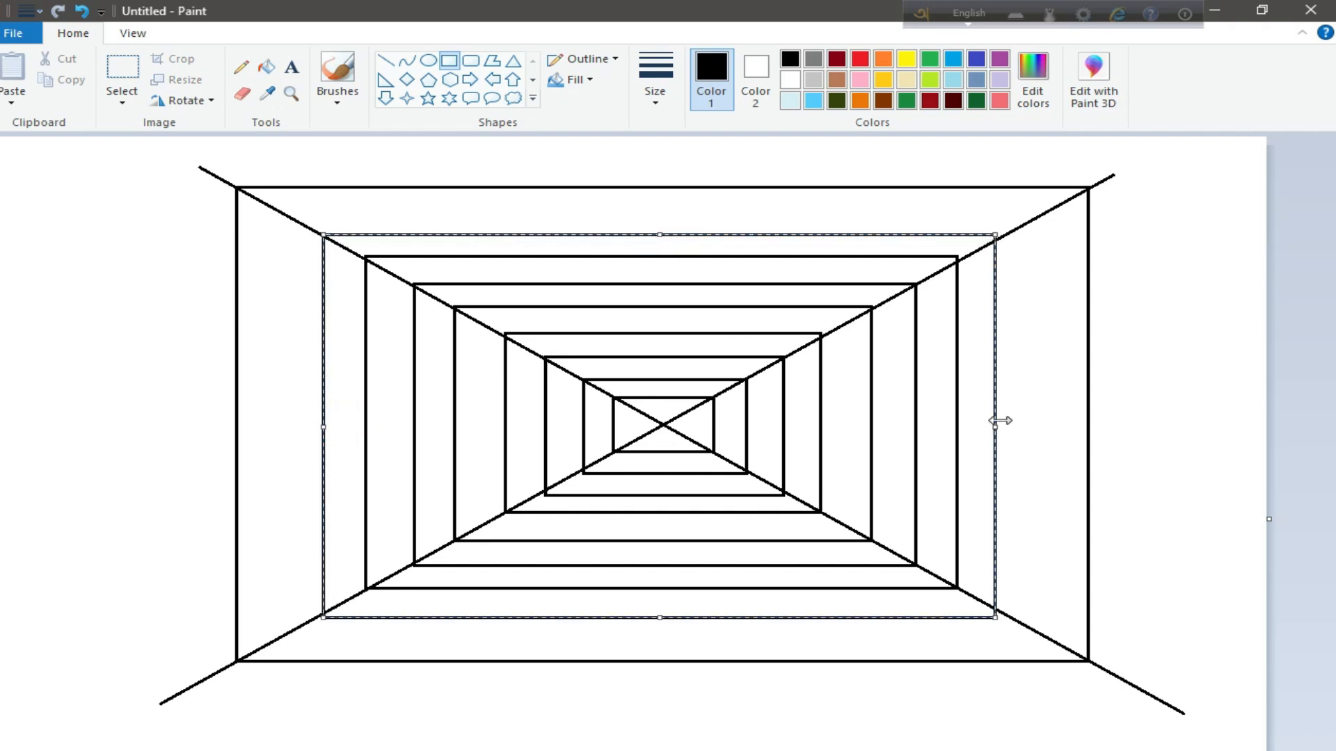
{"action": "left_click_drag", "start_coordinate": [999, 421], "coordinate": [1007, 421]}
{"action": "left_click_drag", "start_coordinate": [300, 222], "coordinate": [1046, 640]}
{"action": "left_click_drag", "start_coordinate": [667, 221], "coordinate": [667, 213]}
{"action": "left_click_drag", "start_coordinate": [299, 427], "coordinate": [277, 427]}
Erase the ends of the diagonals that stick out beyond the corners of the outer frame
{"action": "left_click", "coordinate": [242, 94]}
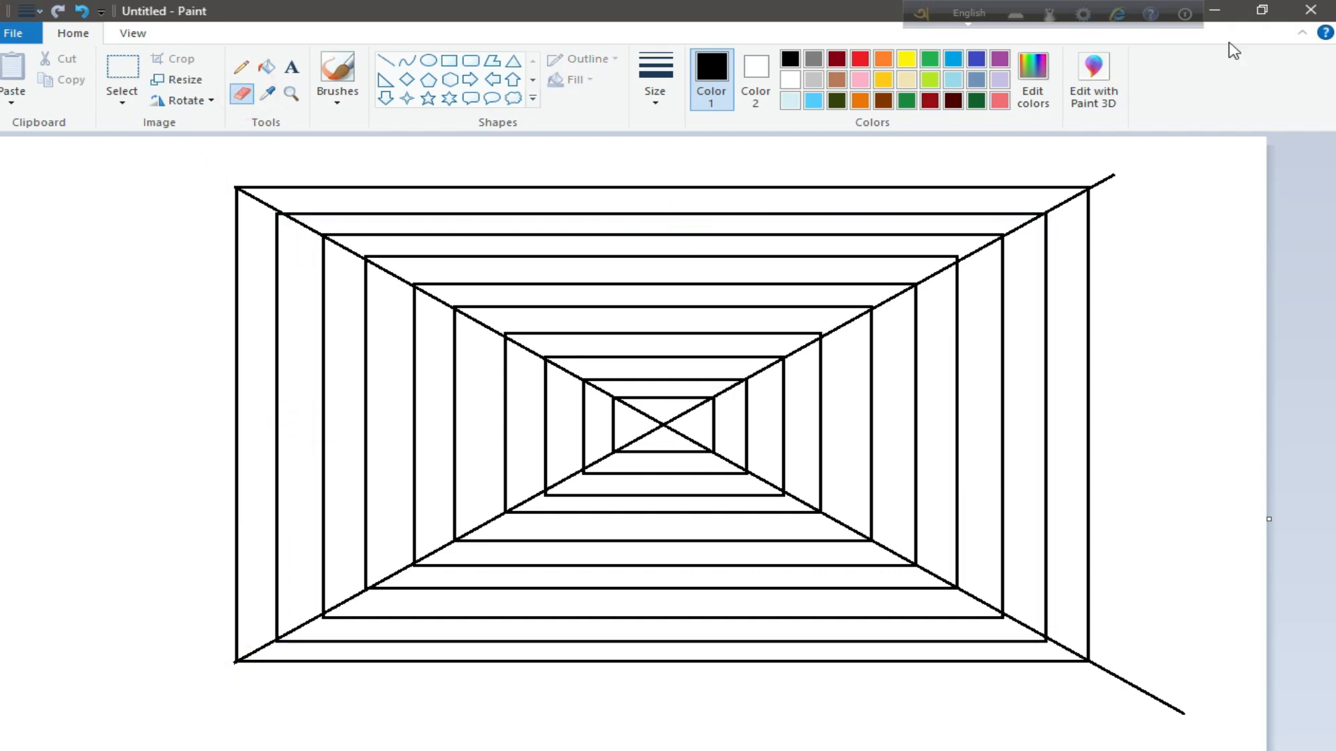
{"action": "left_click_drag", "start_coordinate": [1098, 667], "coordinate": [1209, 713]}
Draw five slanted lines from the left half of the frame's top edge through the centre to the bottom edge
{"action": "left_click", "coordinate": [385, 61]}
{"action": "left_click_drag", "start_coordinate": [312, 187], "coordinate": [1026, 663]}
{"action": "left_click_drag", "start_coordinate": [382, 186], "coordinate": [974, 665]}
{"action": "left_click_drag", "start_coordinate": [452, 188], "coordinate": [934, 668]}
{"action": "left_click_drag", "start_coordinate": [513, 187], "coordinate": [876, 664]}
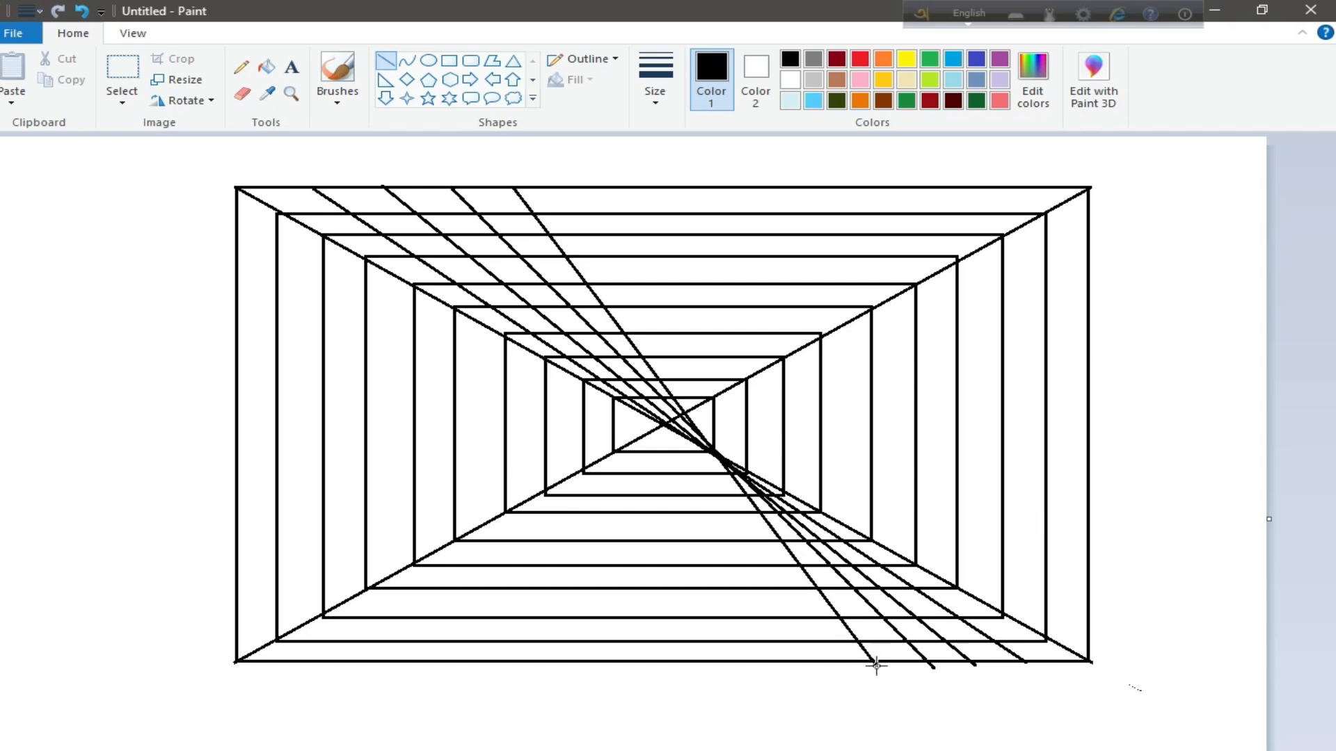
{"action": "left_click", "coordinate": [83, 10]}
{"action": "left_click_drag", "start_coordinate": [635, 279], "coordinate": [815, 665]}
Draw six more lines from the middle and right of the frame's top edge through the centre to the bottom edge
{"action": "left_click_drag", "start_coordinate": [636, 188], "coordinate": [751, 656]}
{"action": "left_click_drag", "start_coordinate": [695, 188], "coordinate": [692, 660]}
{"action": "mouse_move", "coordinate": [757, 187]}
{"action": "left_mouse_down"}
{"action": "mouse_move", "coordinate": [611, 630]}
{"action": "mouse_move", "coordinate": [622, 660]}
{"action": "left_mouse_up"}
{"action": "left_click_drag", "start_coordinate": [818, 187], "coordinate": [547, 658]}
{"action": "left_click_drag", "start_coordinate": [875, 188], "coordinate": [461, 657]}
{"action": "left_click_drag", "start_coordinate": [953, 188], "coordinate": [376, 661]}
Draw six spaced lines from the frame's left edge through the centre to its right edge
{"action": "left_click_drag", "start_coordinate": [233, 228], "coordinate": [1087, 603]}
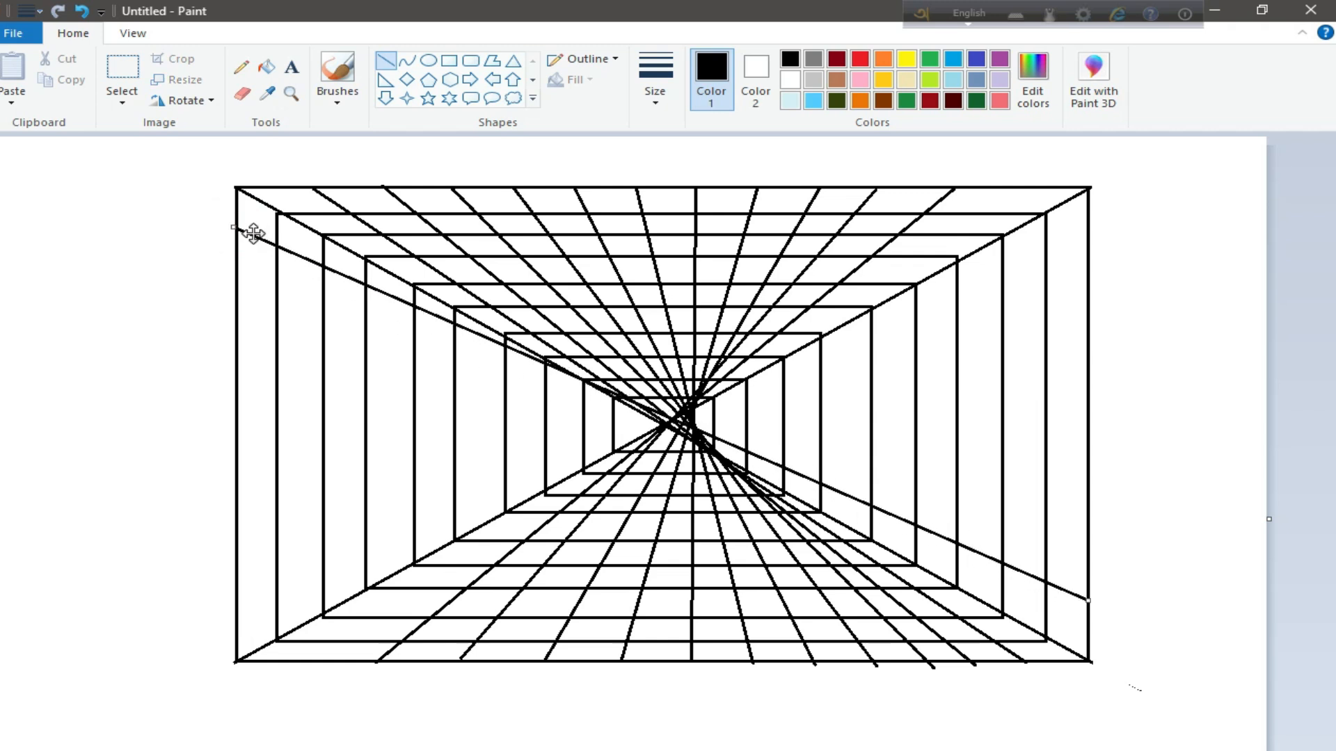
{"action": "left_click", "coordinate": [80, 13]}
{"action": "left_click_drag", "start_coordinate": [237, 248], "coordinate": [1092, 605]}
{"action": "left_click_drag", "start_coordinate": [235, 301], "coordinate": [1094, 547]}
{"action": "left_click_drag", "start_coordinate": [237, 359], "coordinate": [1087, 487]}
{"action": "left_click_drag", "start_coordinate": [237, 409], "coordinate": [1090, 415]}
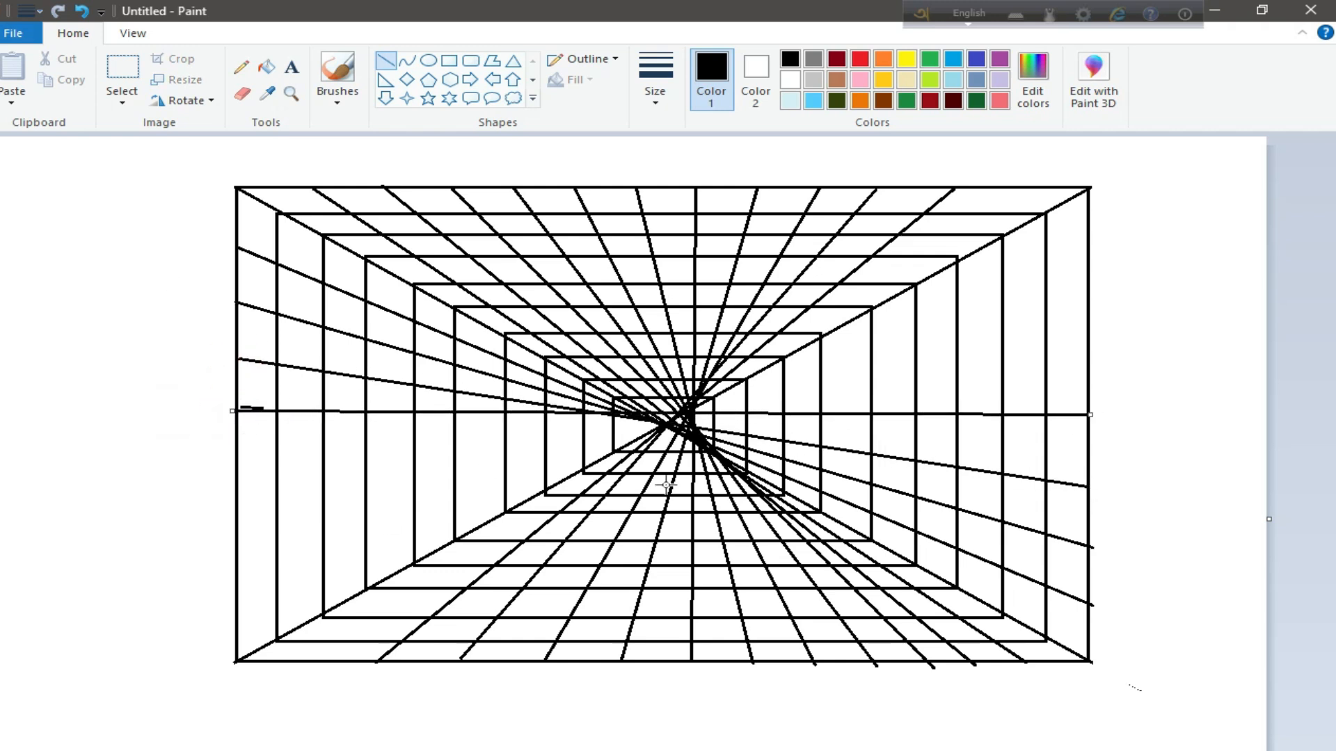
{"action": "left_click_drag", "start_coordinate": [234, 476], "coordinate": [1088, 356]}
{"action": "left_click_drag", "start_coordinate": [239, 562], "coordinate": [1089, 287]}
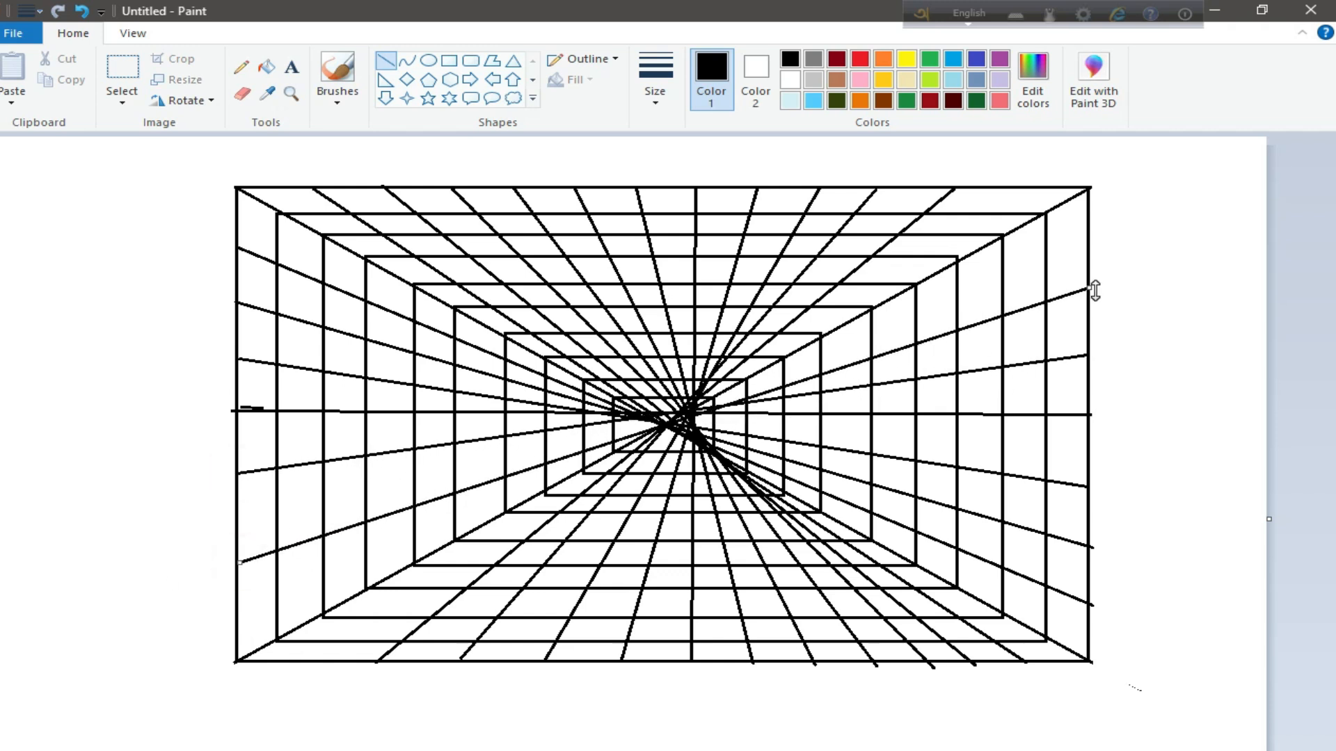
Fill alternate cells along the top of the outermost ring and its upper right side cell with black
{"action": "left_click", "coordinate": [266, 66]}
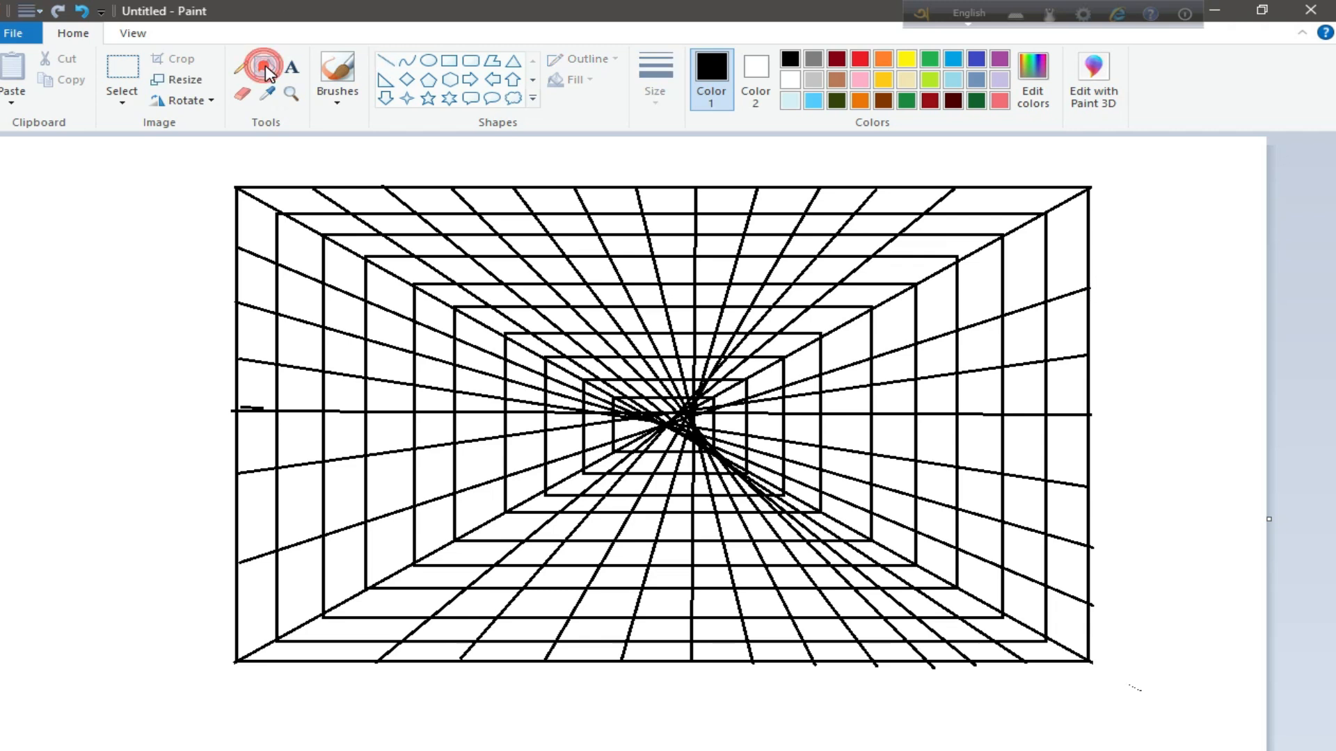
{"action": "left_click", "coordinate": [300, 199]}
{"action": "left_click", "coordinate": [439, 199]}
{"action": "left_click", "coordinate": [549, 198]}
{"action": "left_click", "coordinate": [665, 202]}
{"action": "left_click", "coordinate": [783, 200]}
{"action": "left_click", "coordinate": [905, 198]}
{"action": "left_click", "coordinate": [1061, 247]}
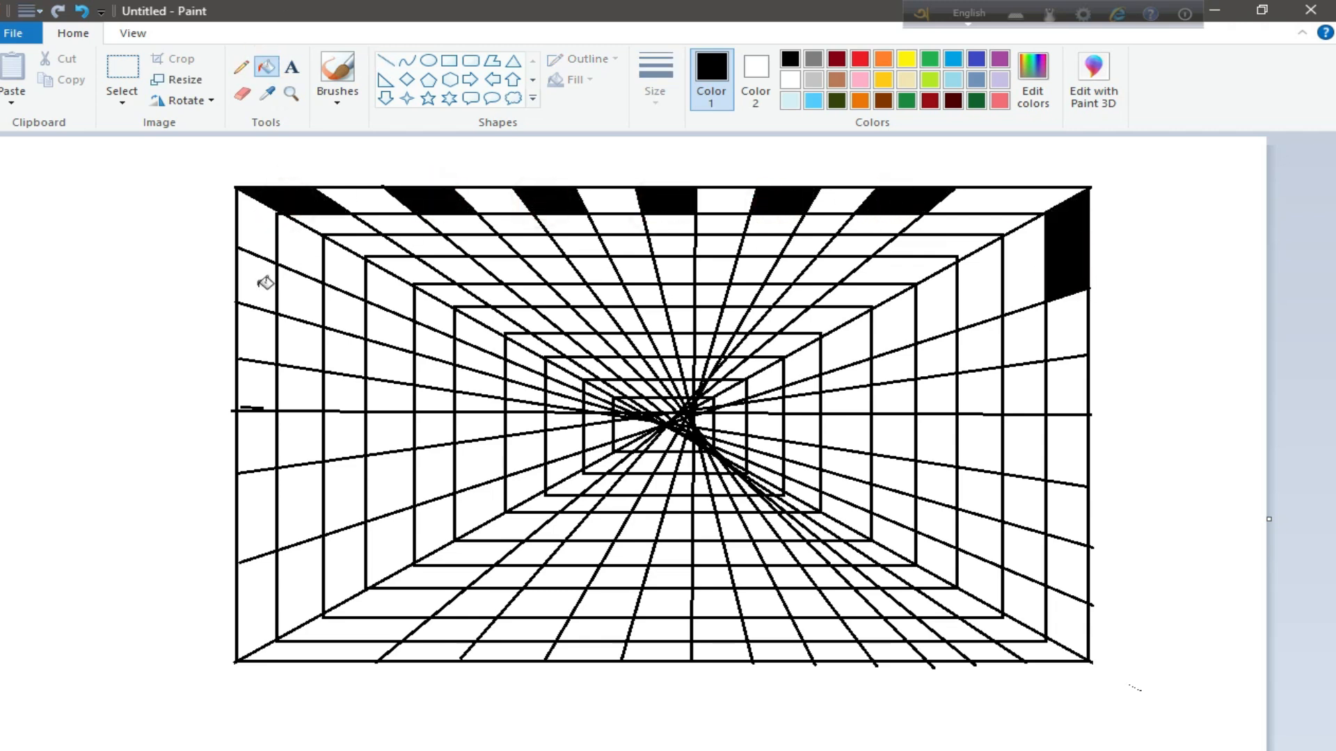
Fill alternate cells down the left side of the outermost ring with black
{"action": "left_click", "coordinate": [261, 280]}
{"action": "left_click", "coordinate": [254, 379]}
{"action": "left_click", "coordinate": [256, 487]}
Fill alternate cells along the bottom and the rest of the right side of the outermost ring with black
{"action": "left_click", "coordinate": [292, 650]}
{"action": "left_click", "coordinate": [480, 652]}
{"action": "left_click", "coordinate": [651, 653]}
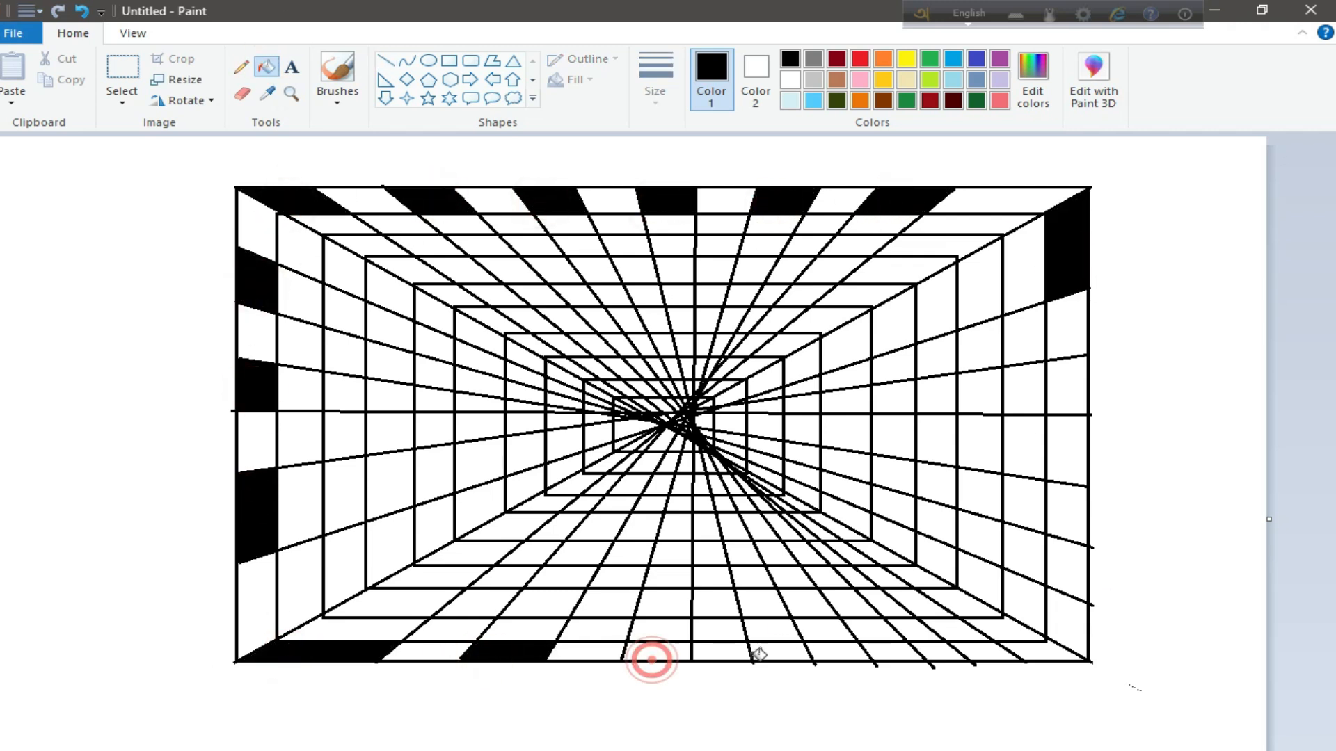
{"action": "left_click", "coordinate": [771, 654]}
{"action": "left_click", "coordinate": [895, 652]}
{"action": "left_click", "coordinate": [980, 651]}
{"action": "left_click", "coordinate": [1068, 623]}
{"action": "left_click", "coordinate": [1070, 516]}
{"action": "left_click", "coordinate": [1066, 386]}
Fill the second ring's upper right side cell and alternate cells along its top with black, offset from the outermost ring
{"action": "left_click", "coordinate": [1024, 335]}
{"action": "left_click", "coordinate": [984, 224]}
{"action": "left_click", "coordinate": [814, 225]}
{"action": "left_click", "coordinate": [714, 233]}
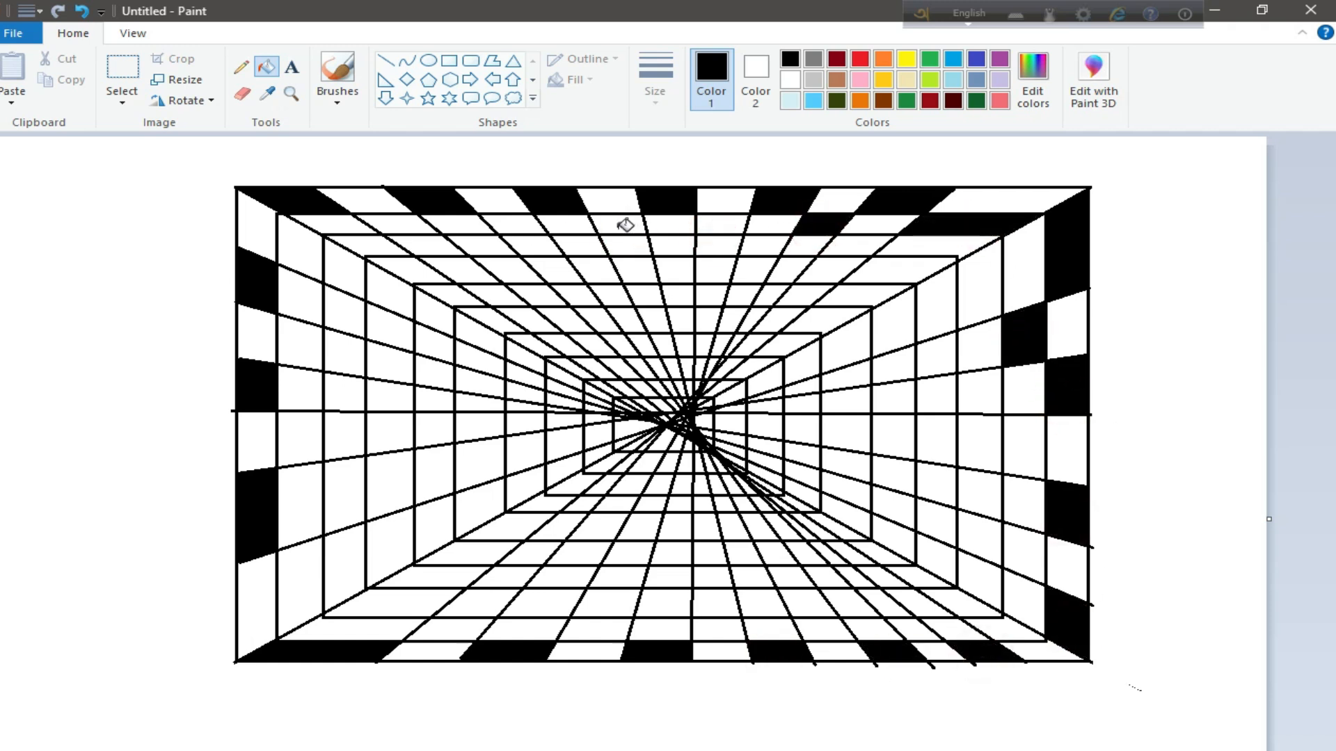
{"action": "left_click", "coordinate": [700, 224]}
{"action": "left_click", "coordinate": [625, 223]}
{"action": "left_click", "coordinate": [524, 222]}
{"action": "left_click", "coordinate": [408, 221]}
Fill alternate cells down the left side of the second ring with black
{"action": "left_click", "coordinate": [301, 242]}
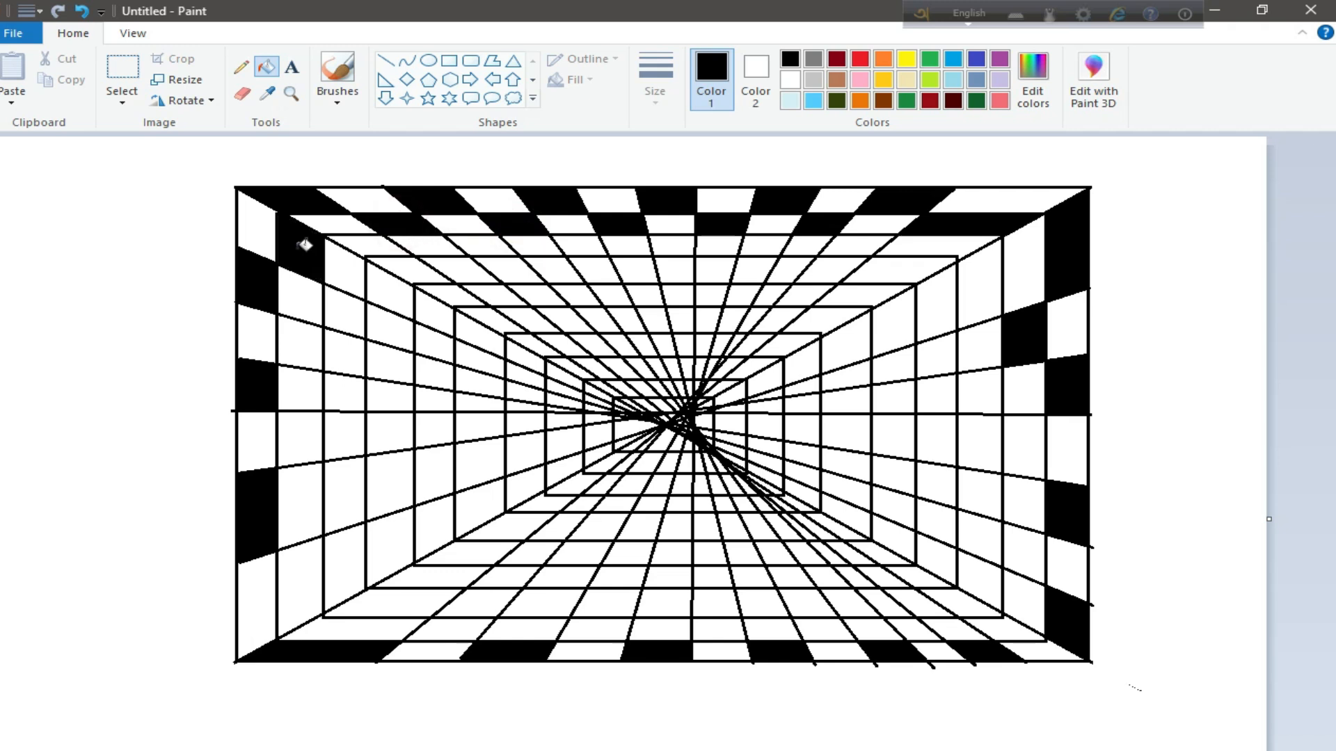
{"action": "left_click", "coordinate": [302, 339]}
{"action": "left_click", "coordinate": [305, 433]}
{"action": "left_click", "coordinate": [310, 564]}
Fill alternate cells along the bottom and lower right side of the second ring with black
{"action": "left_click", "coordinate": [423, 628]}
{"action": "left_click", "coordinate": [588, 629]}
{"action": "left_click", "coordinate": [725, 629]}
{"action": "left_click", "coordinate": [825, 628]}
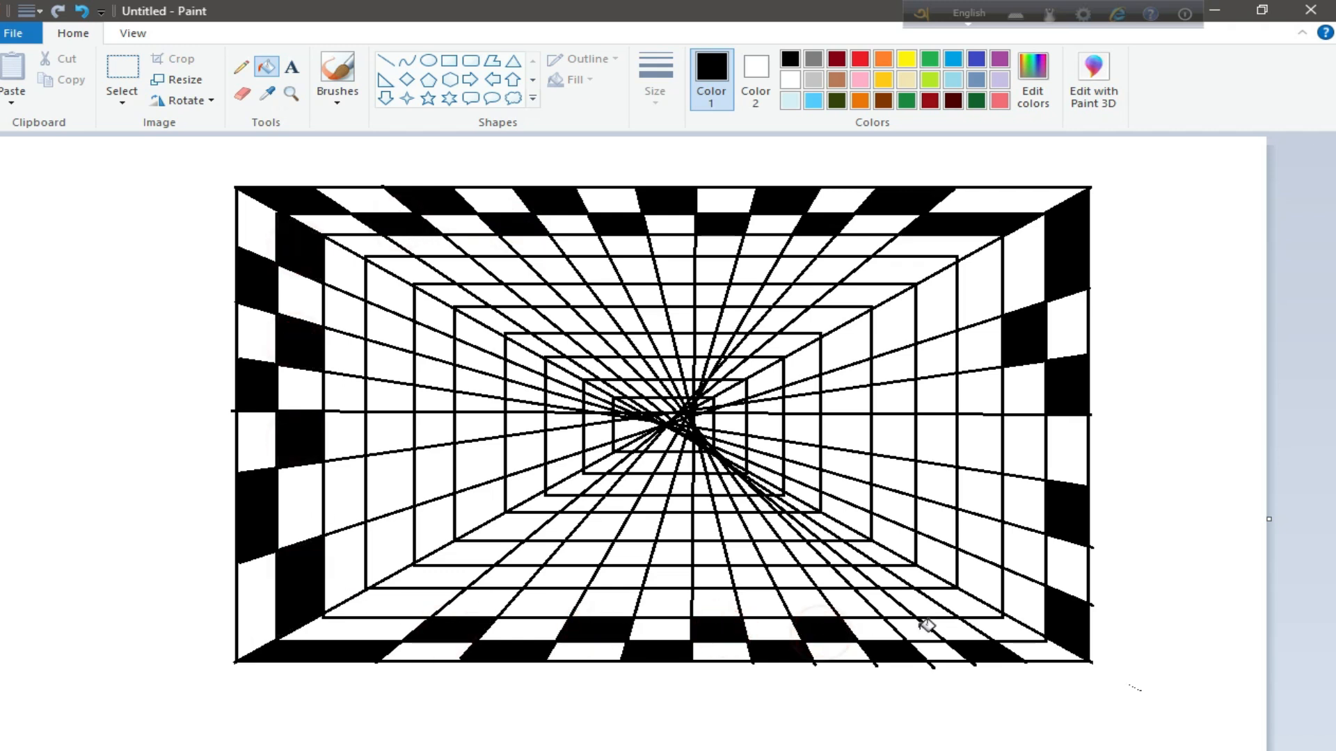
{"action": "left_click", "coordinate": [919, 628]}
{"action": "left_click", "coordinate": [981, 627]}
{"action": "left_click", "coordinate": [1029, 573]}
{"action": "left_click", "coordinate": [1024, 453]}
Fill two upper right side cells and alternate cells along the top of the third ring with black
{"action": "left_click", "coordinate": [994, 386]}
{"action": "left_click", "coordinate": [994, 292]}
{"action": "left_click", "coordinate": [857, 249]}
{"action": "left_click", "coordinate": [775, 245]}
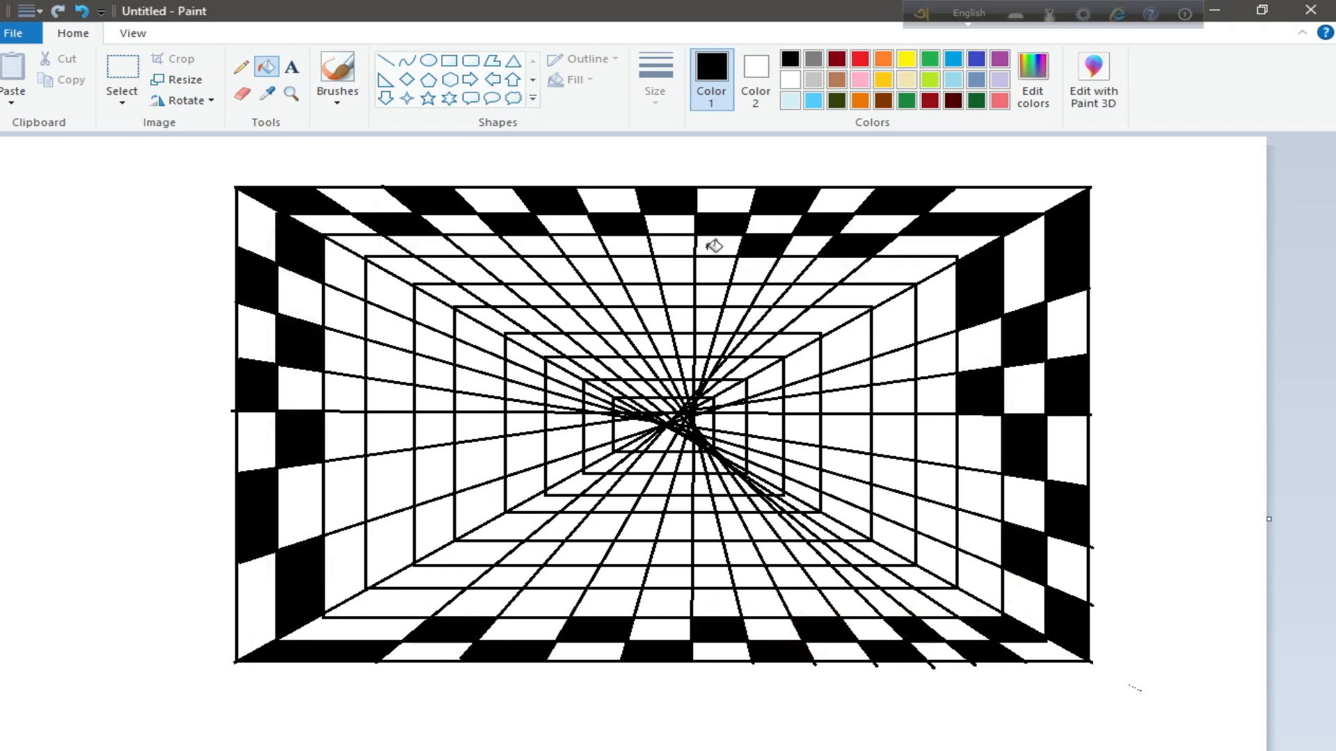
{"action": "left_click", "coordinate": [677, 246]}
{"action": "left_click", "coordinate": [588, 245]}
{"action": "left_click", "coordinate": [498, 248]}
{"action": "left_click", "coordinate": [368, 245]}
Fill alternate cells down the left side of the third ring with black
{"action": "left_click", "coordinate": [345, 317]}
{"action": "left_click", "coordinate": [344, 396]}
{"action": "left_click", "coordinate": [348, 494]}
Fill alternate cells along the bottom and lower right side of the third ring with black
{"action": "left_click", "coordinate": [390, 603]}
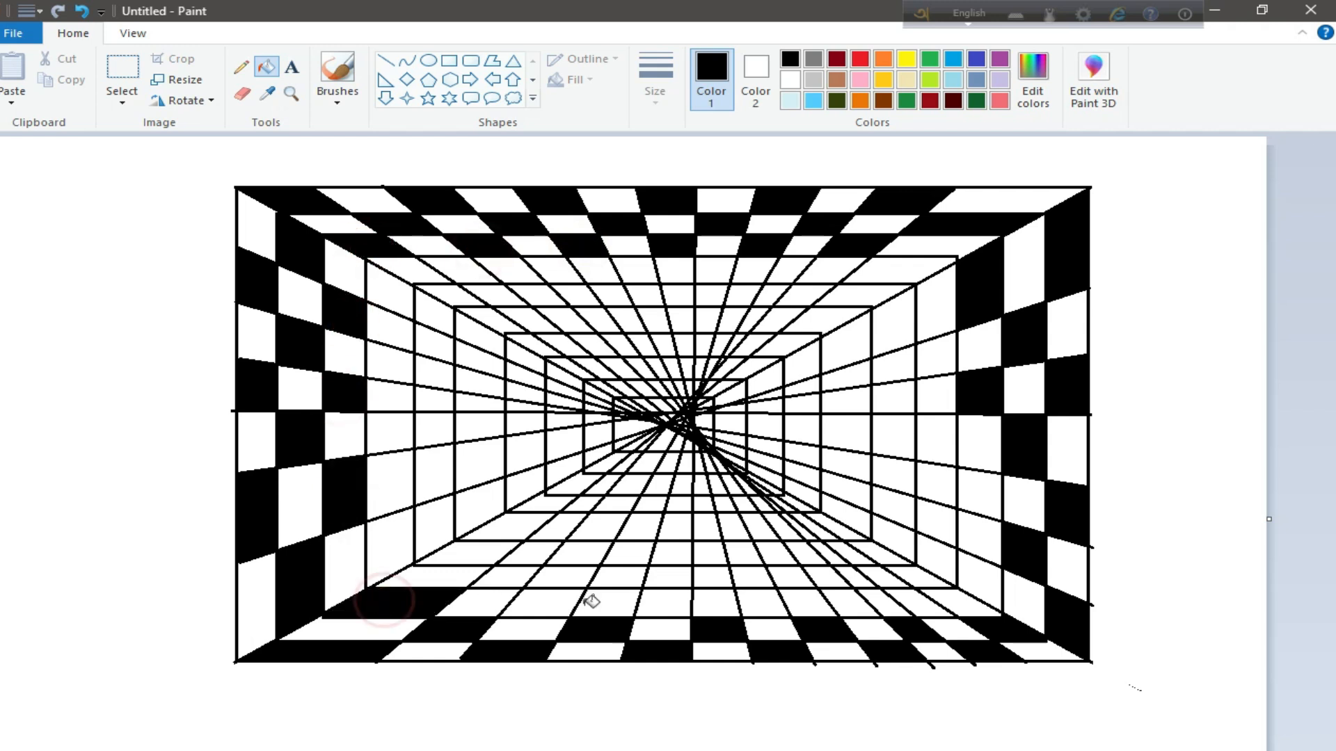
{"action": "left_click", "coordinate": [550, 602]}
{"action": "left_click", "coordinate": [664, 603]}
{"action": "left_click", "coordinate": [772, 598]}
{"action": "left_click", "coordinate": [853, 603]}
{"action": "left_click", "coordinate": [925, 600]}
{"action": "left_click", "coordinate": [977, 573]}
{"action": "left_click", "coordinate": [981, 498]}
Fill two right side cells and alternate cells along the top of the fourth ring with black
{"action": "left_click", "coordinate": [936, 438]}
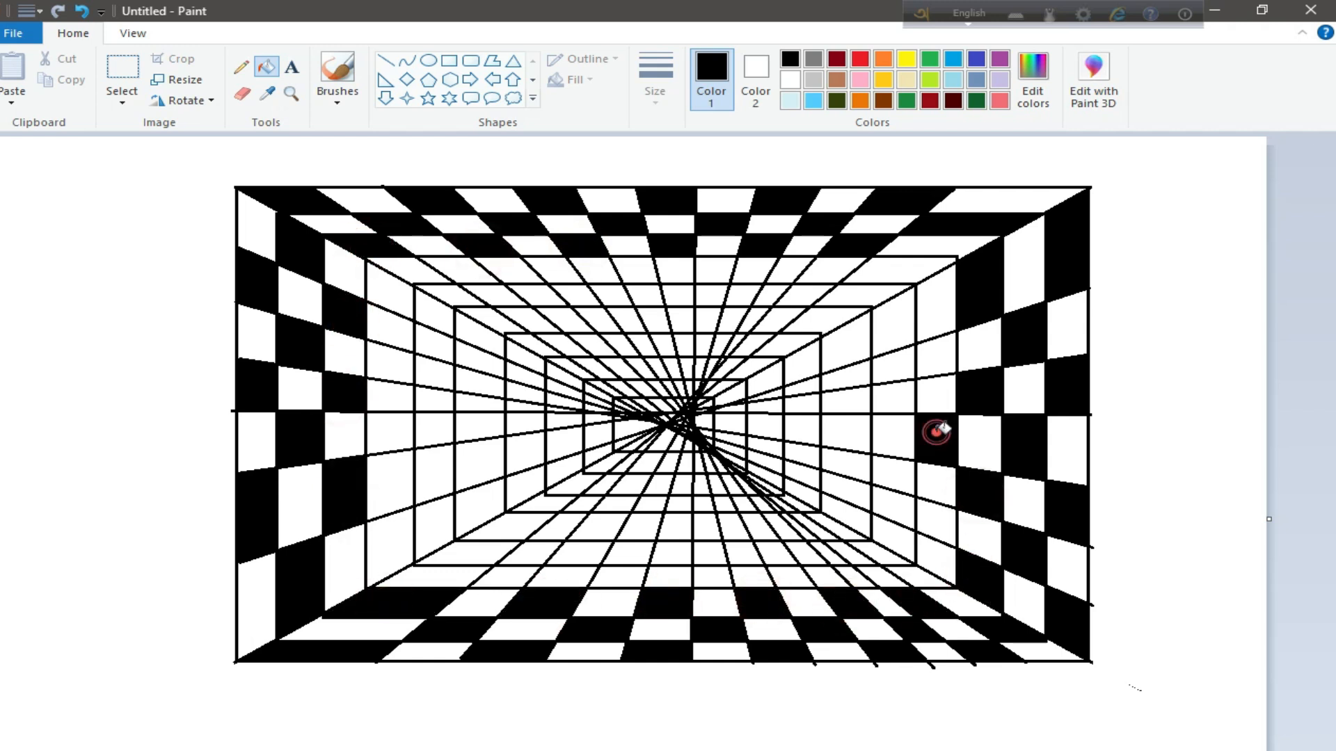
{"action": "left_click", "coordinate": [938, 357]}
{"action": "left_click", "coordinate": [909, 272]}
{"action": "left_click", "coordinate": [779, 271]}
{"action": "left_click", "coordinate": [706, 271]}
{"action": "left_click", "coordinate": [638, 273]}
{"action": "left_click", "coordinate": [553, 271]}
{"action": "left_click", "coordinate": [456, 272]}
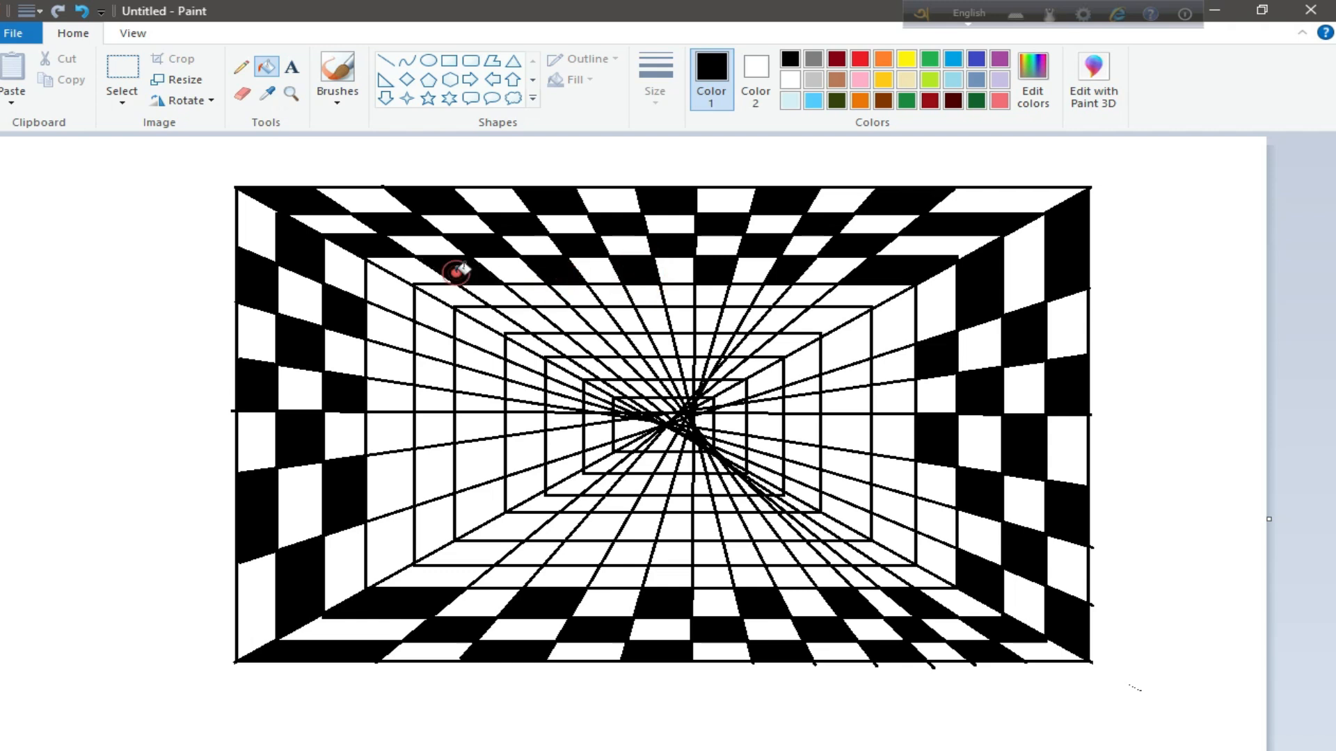
Fill alternate cells down the left side of the fourth ring with black
{"action": "left_click", "coordinate": [389, 293]}
{"action": "left_click", "coordinate": [386, 368]}
{"action": "left_click", "coordinate": [388, 436]}
{"action": "left_click", "coordinate": [397, 550]}
Fill alternate cells along the bottom and lower right side of the fourth ring with black
{"action": "left_click", "coordinate": [505, 579]}
{"action": "left_click", "coordinate": [618, 578]}
{"action": "left_click", "coordinate": [723, 578]}
{"action": "left_click", "coordinate": [790, 576]}
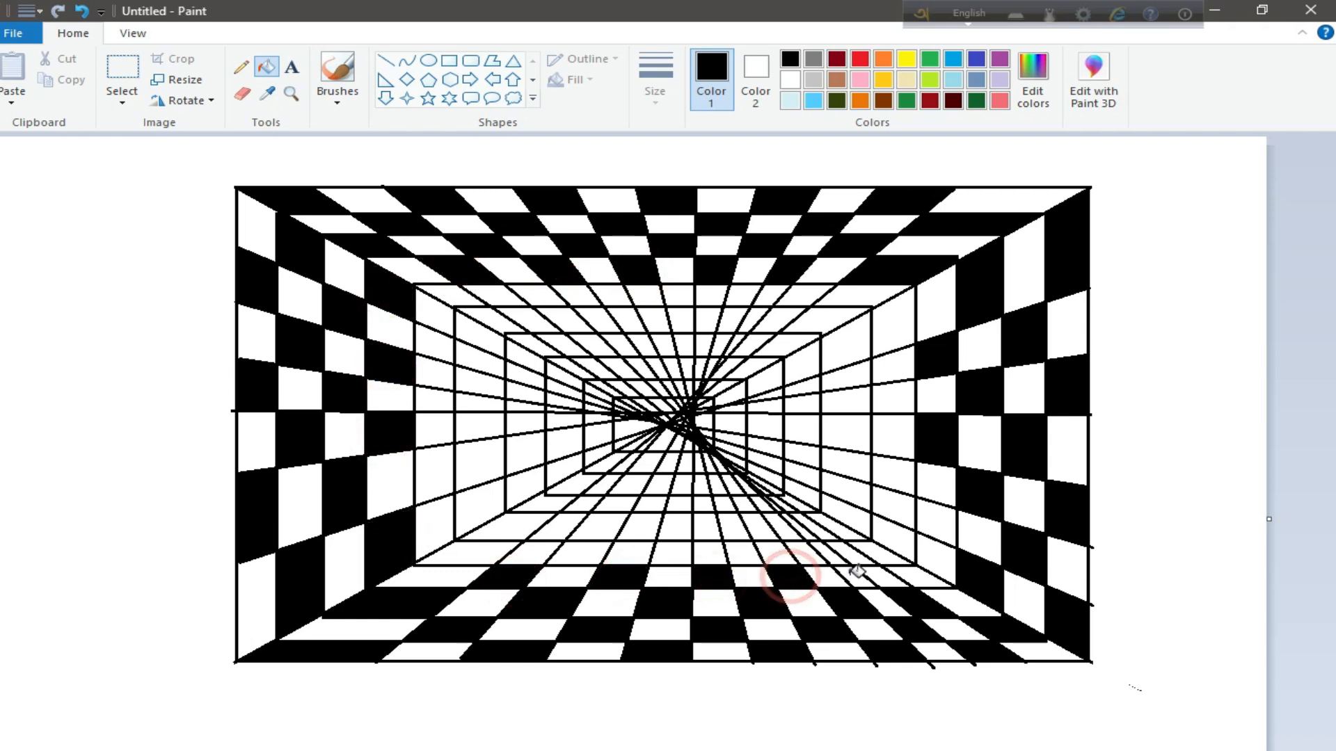
{"action": "left_click", "coordinate": [918, 574]}
{"action": "left_click", "coordinate": [939, 523]}
Fill alternate cells up the right side, along the top and at the upper left side of the fifth ring with black
{"action": "left_click", "coordinate": [894, 476]}
{"action": "left_click", "coordinate": [887, 397]}
{"action": "left_click", "coordinate": [887, 321]}
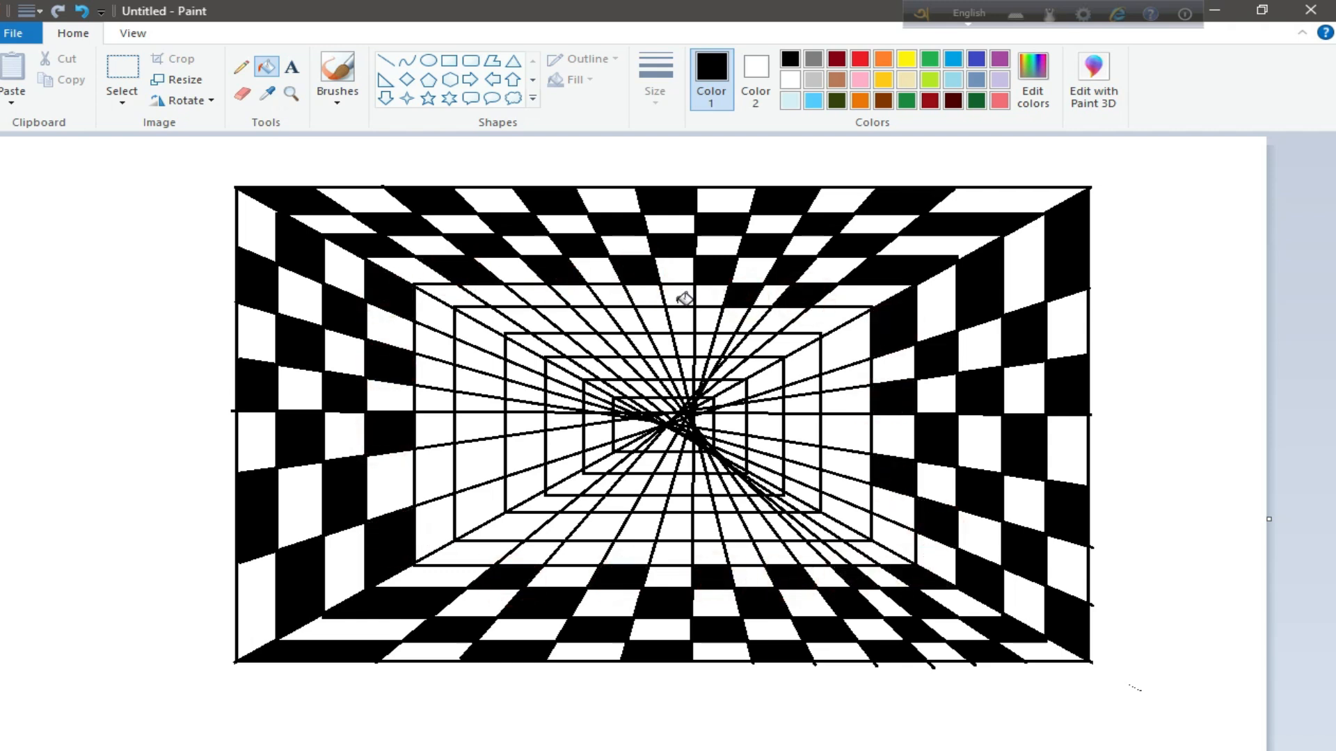
{"action": "left_click", "coordinate": [679, 298]}
{"action": "left_click", "coordinate": [612, 296]}
{"action": "left_click", "coordinate": [540, 295]}
{"action": "left_click", "coordinate": [460, 297]}
{"action": "left_click", "coordinate": [436, 343]}
{"action": "left_click", "coordinate": [440, 430]}
{"action": "left_click", "coordinate": [449, 515]}
{"action": "left_click", "coordinate": [82, 12]}
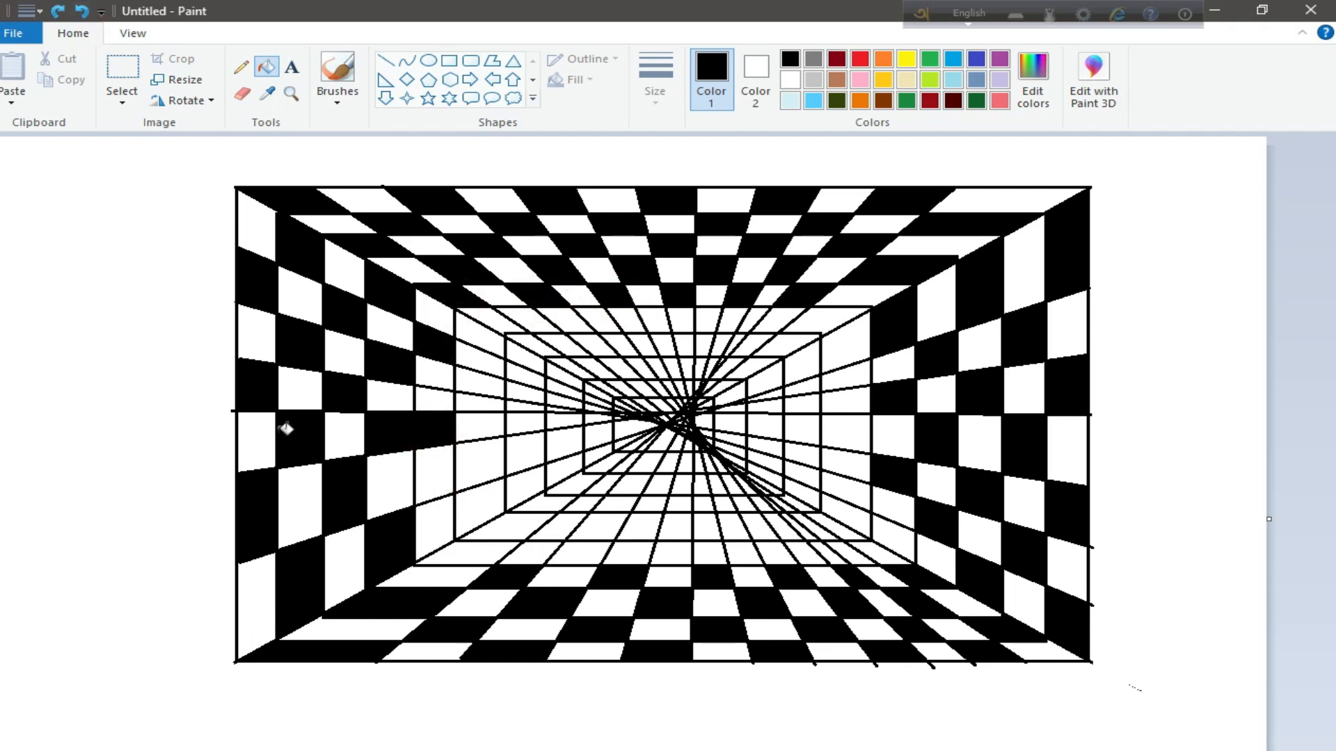
{"action": "left_click", "coordinate": [78, 12]}
Fill the remaining alternate cells on the left side and along the bottom of the fifth ring with black
{"action": "left_click", "coordinate": [425, 401]}
{"action": "left_click", "coordinate": [431, 475]}
{"action": "left_click", "coordinate": [474, 558]}
{"action": "left_click", "coordinate": [582, 557]}
{"action": "left_click", "coordinate": [676, 557]}
{"action": "left_click", "coordinate": [741, 552]}
{"action": "left_click", "coordinate": [883, 546]}
Fill alternate cells up the right side and along the top of the sixth ring with black
{"action": "left_click", "coordinate": [844, 487]}
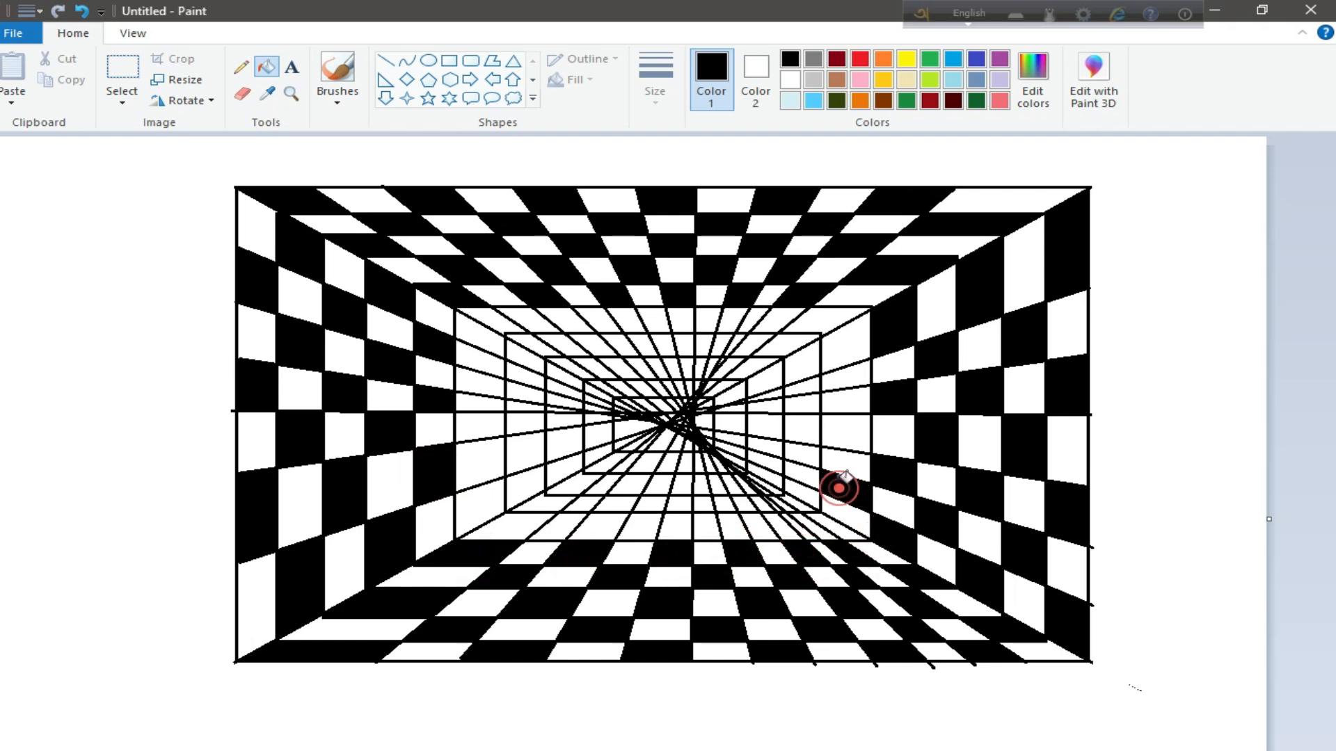
{"action": "left_click", "coordinate": [844, 432]}
{"action": "left_click", "coordinate": [838, 382]}
{"action": "left_click", "coordinate": [825, 320]}
{"action": "left_click", "coordinate": [754, 320]}
{"action": "left_click", "coordinate": [714, 318]}
{"action": "left_click", "coordinate": [661, 320]}
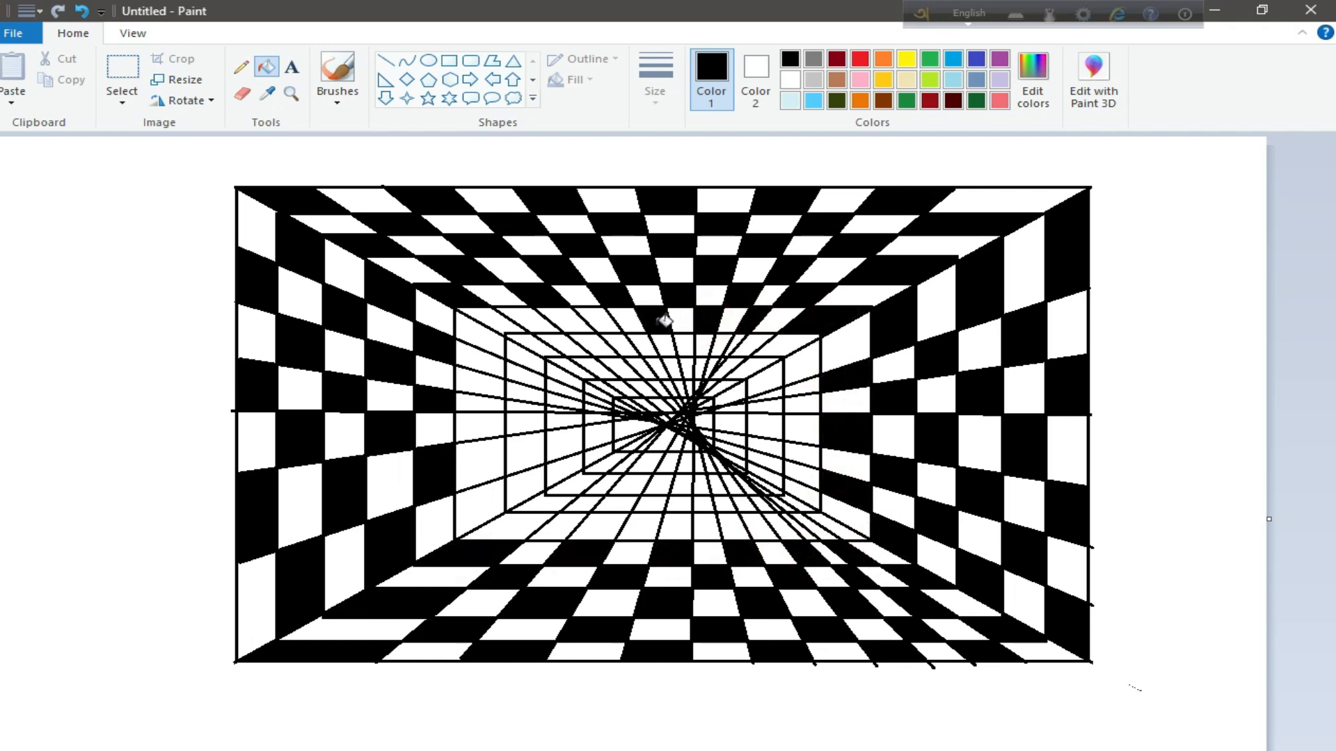
{"action": "left_click", "coordinate": [528, 320]}
Fill alternate cells down the left side and along the bottom of the sixth ring with black
{"action": "left_click", "coordinate": [478, 334]}
{"action": "left_click", "coordinate": [469, 381]}
{"action": "left_click", "coordinate": [477, 427]}
{"action": "left_click", "coordinate": [491, 509]}
{"action": "left_click", "coordinate": [559, 529]}
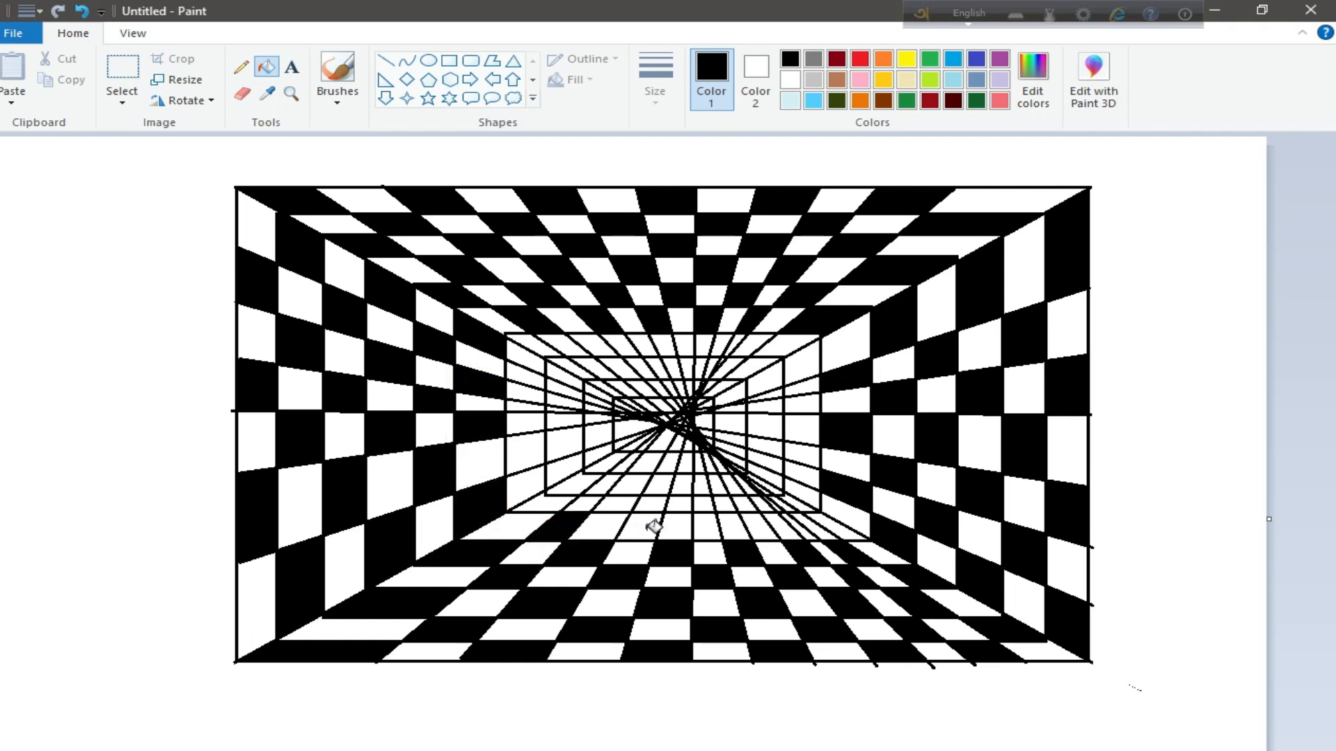
{"action": "left_click", "coordinate": [654, 527]}
{"action": "left_click", "coordinate": [708, 527]}
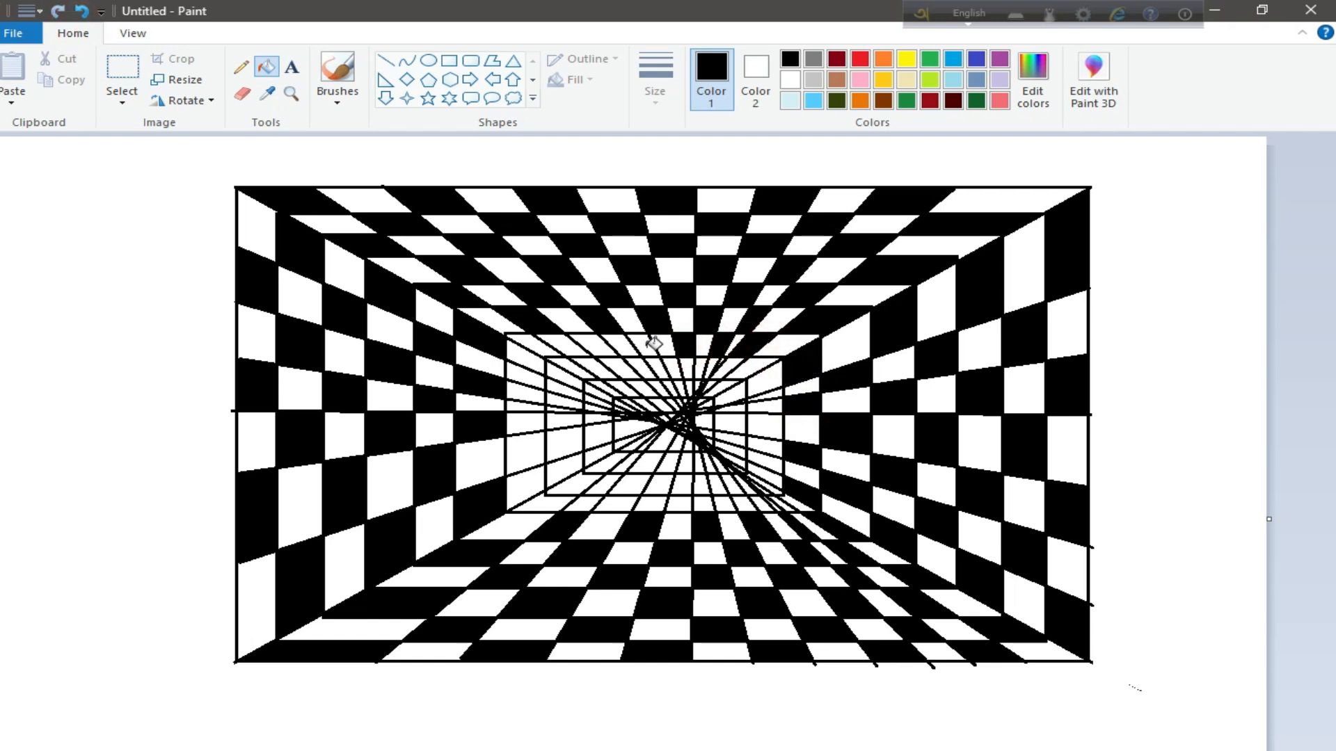
Fill alternate cells down the left side and at the bottom of the seventh ring with black
{"action": "left_click", "coordinate": [524, 374]}
{"action": "left_click", "coordinate": [523, 407]}
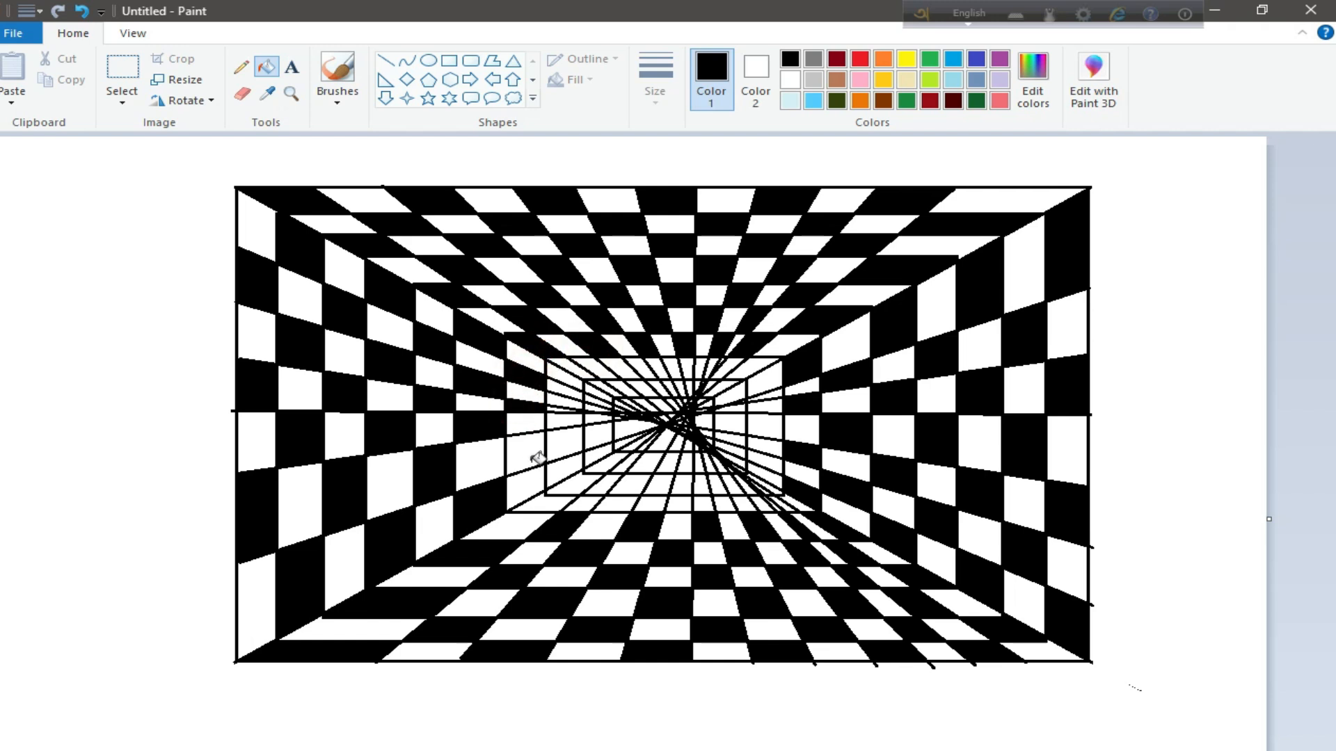
{"action": "left_click", "coordinate": [529, 461]}
{"action": "left_click", "coordinate": [535, 503]}
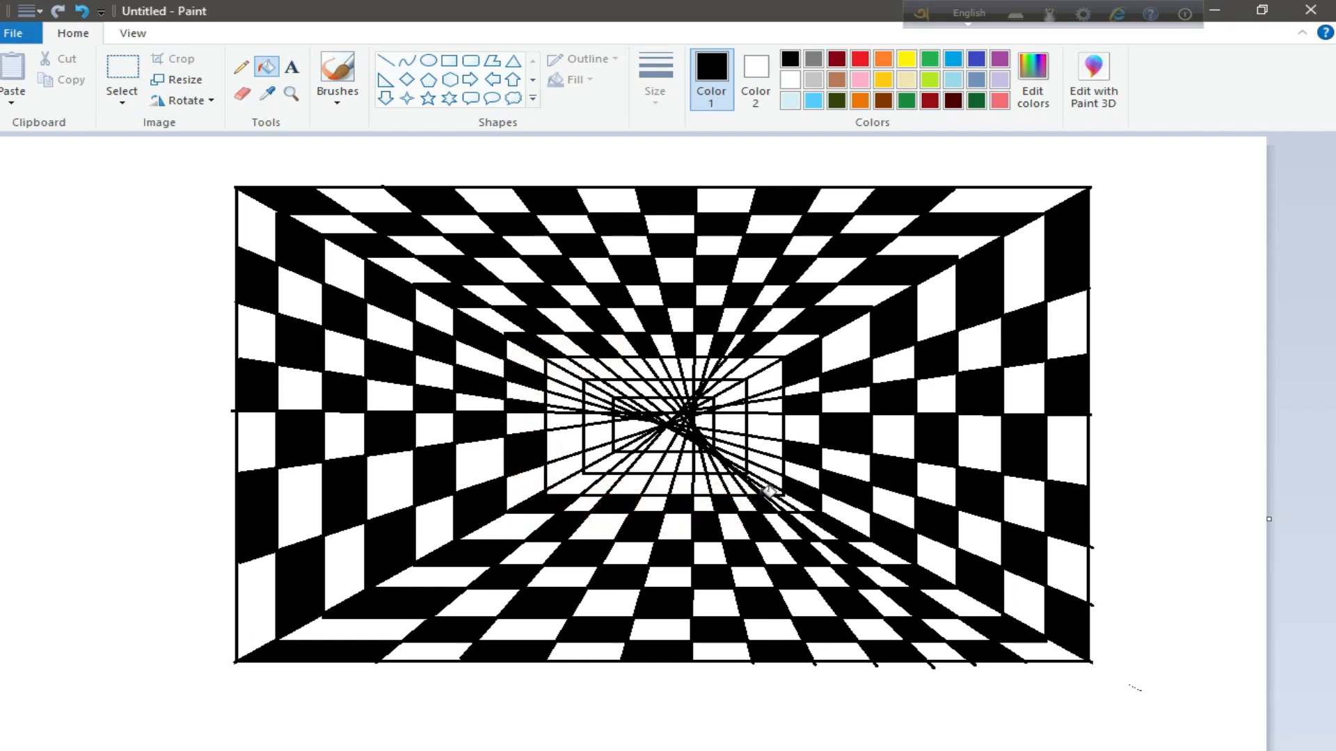
Fill alternate cells on the right, left and bottom of the eighth ring and one left cell of the ninth ring with black
{"action": "left_click", "coordinate": [752, 422]}
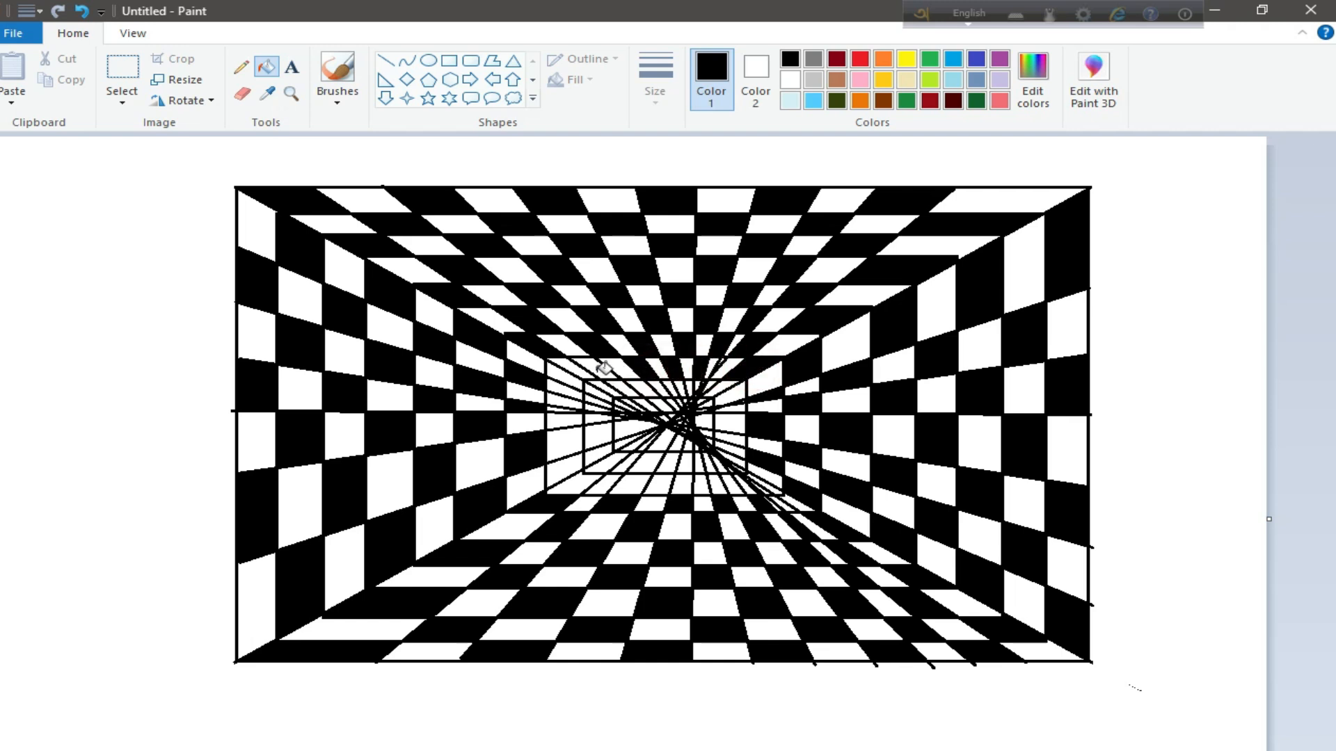
{"action": "left_click", "coordinate": [558, 424]}
{"action": "left_click", "coordinate": [565, 466]}
{"action": "left_click", "coordinate": [598, 487]}
{"action": "left_click", "coordinate": [655, 485]}
{"action": "left_click", "coordinate": [596, 432]}
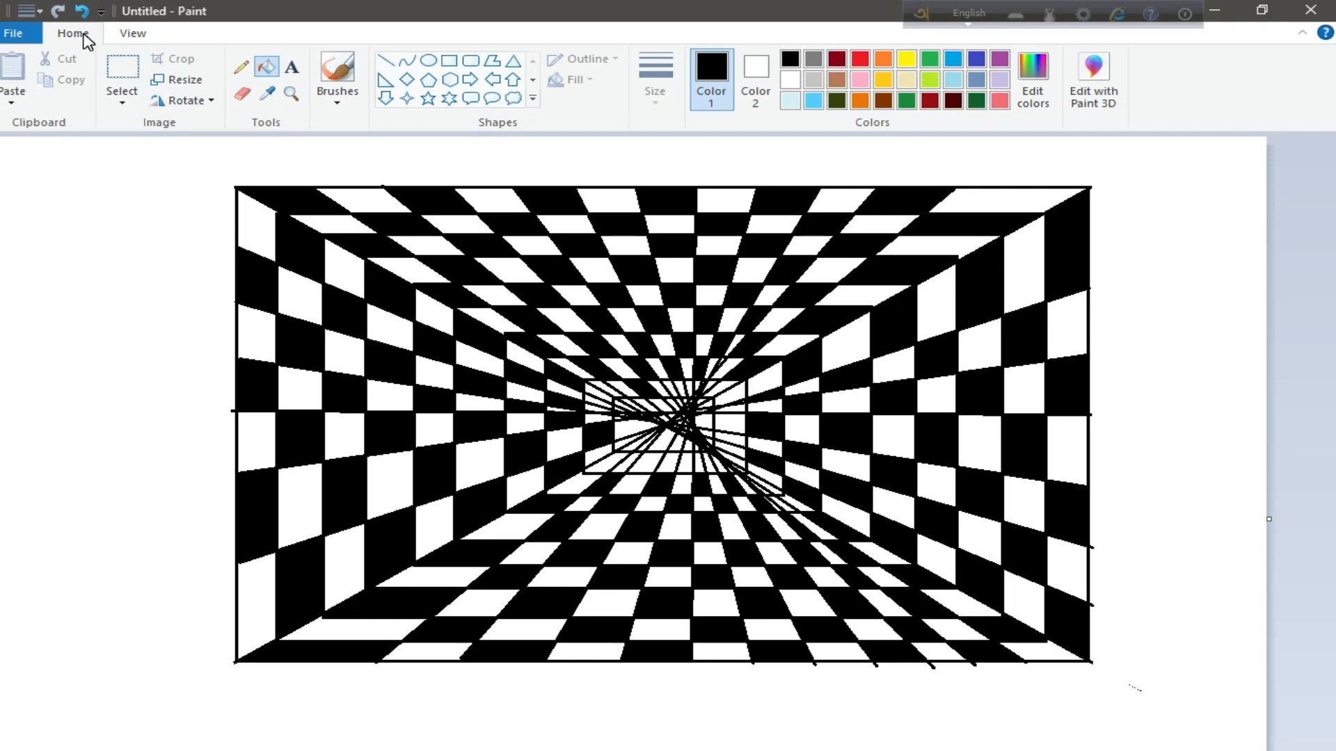
Widen the canvas slightly by extending its right edge
{"action": "left_click", "coordinate": [125, 33]}
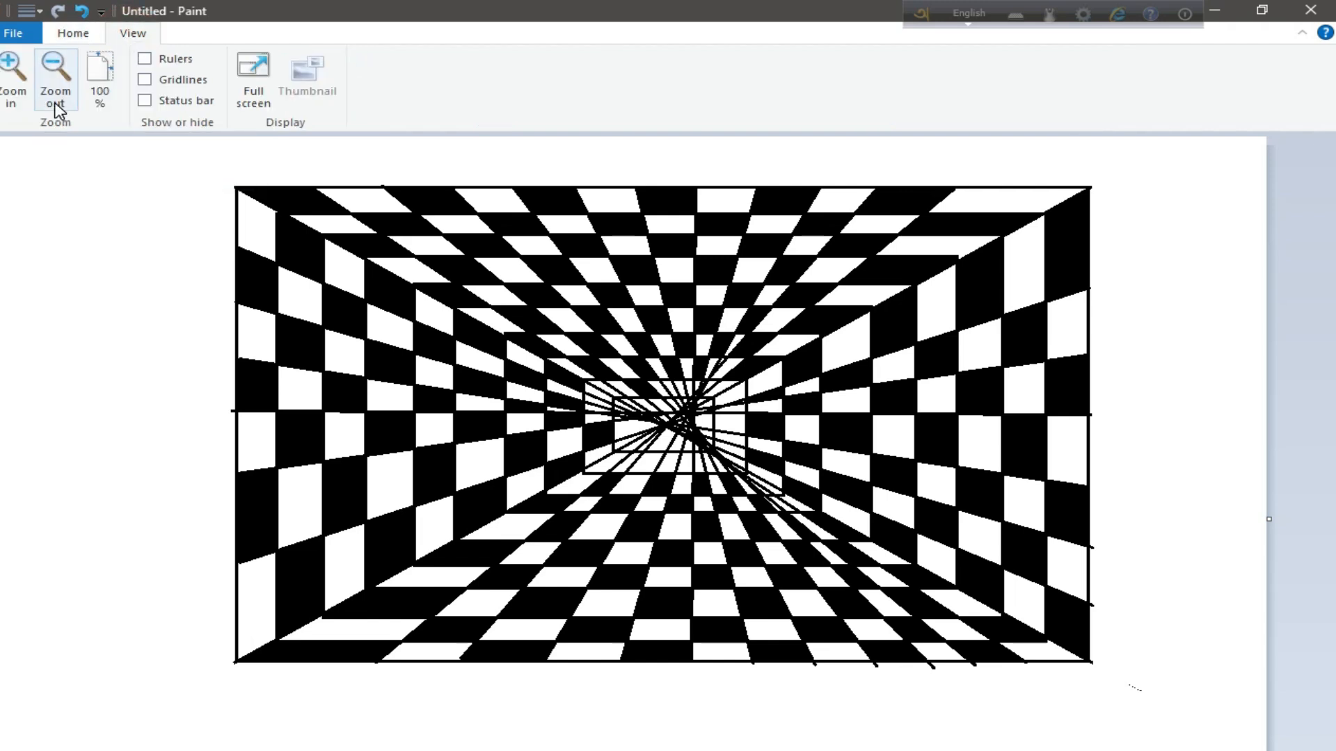
{"action": "left_click", "coordinate": [55, 97]}
{"action": "left_click", "coordinate": [12, 97]}
{"action": "left_click", "coordinate": [960, 739]}
{"action": "left_click", "coordinate": [82, 13]}
{"action": "left_click_drag", "start_coordinate": [1269, 750], "coordinate": [1310, 750]}
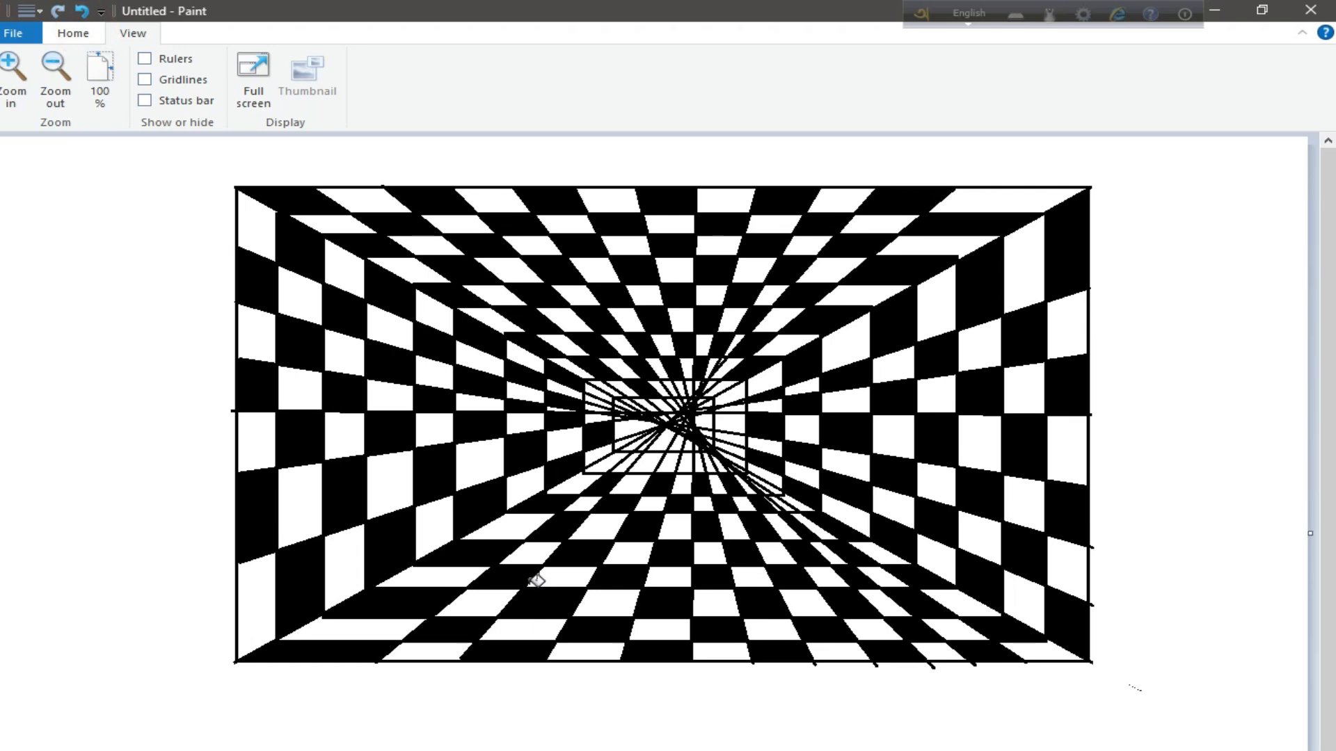
Fill alternate cells in the upper part of the ninth ring and inside the innermost rectangle with black
{"action": "left_click", "coordinate": [12, 77]}
{"action": "left_click_drag", "start_coordinate": [390, 750], "coordinate": [721, 750]}
{"action": "left_click", "coordinate": [562, 642]}
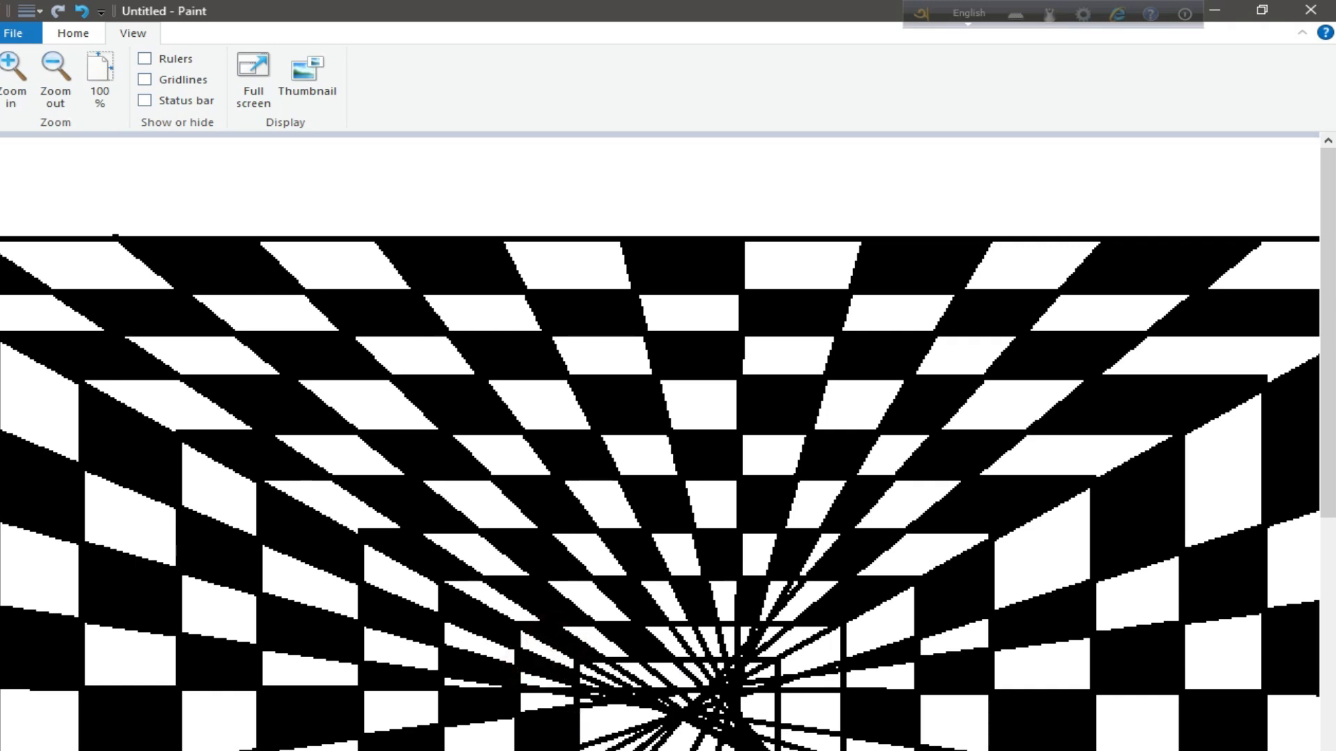
{"action": "left_click", "coordinate": [644, 739]}
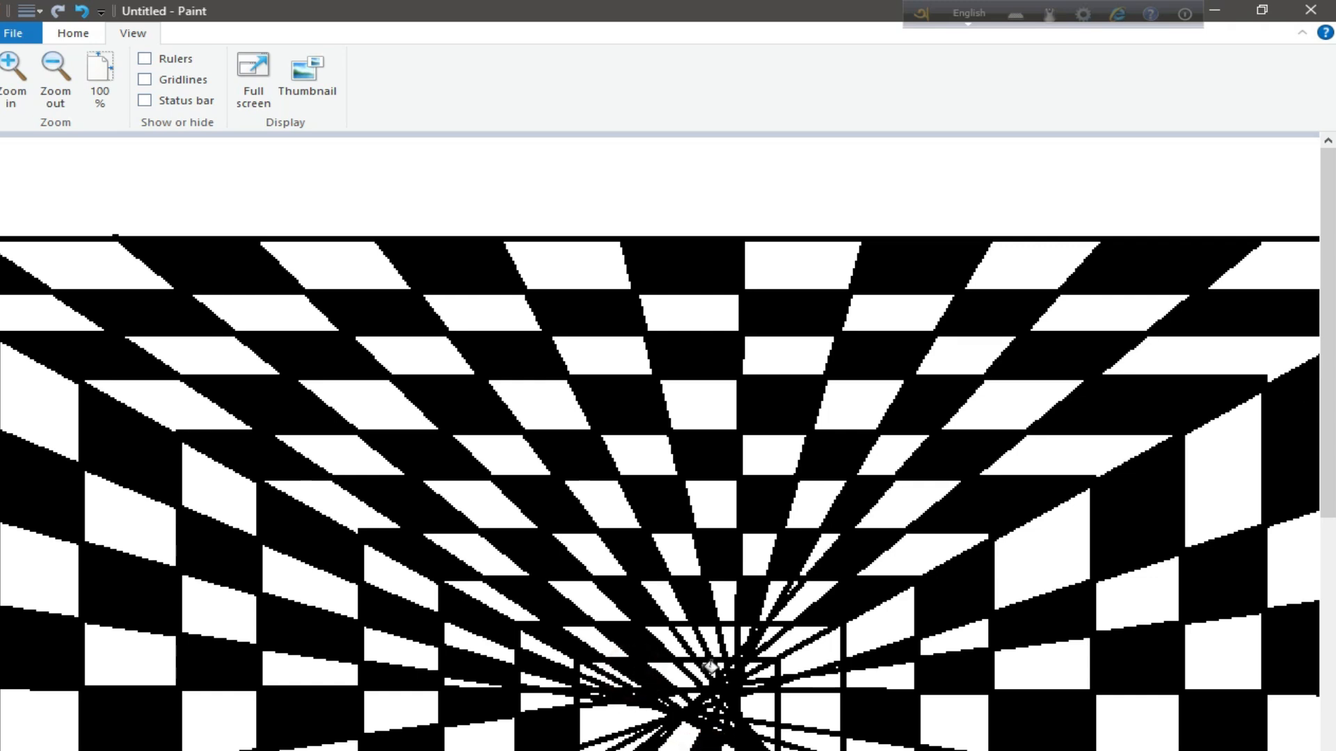
{"action": "left_click", "coordinate": [768, 634]}
{"action": "left_click", "coordinate": [813, 657]}
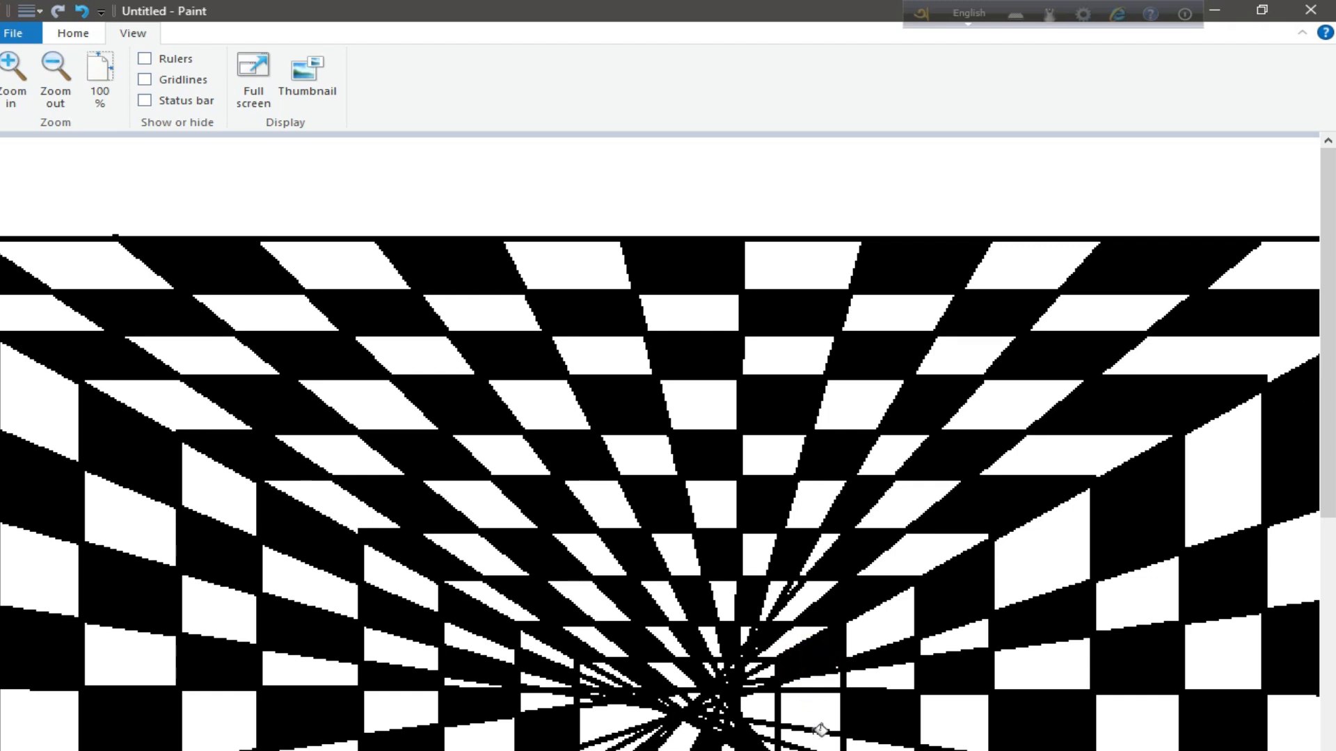
{"action": "left_click", "coordinate": [763, 709]}
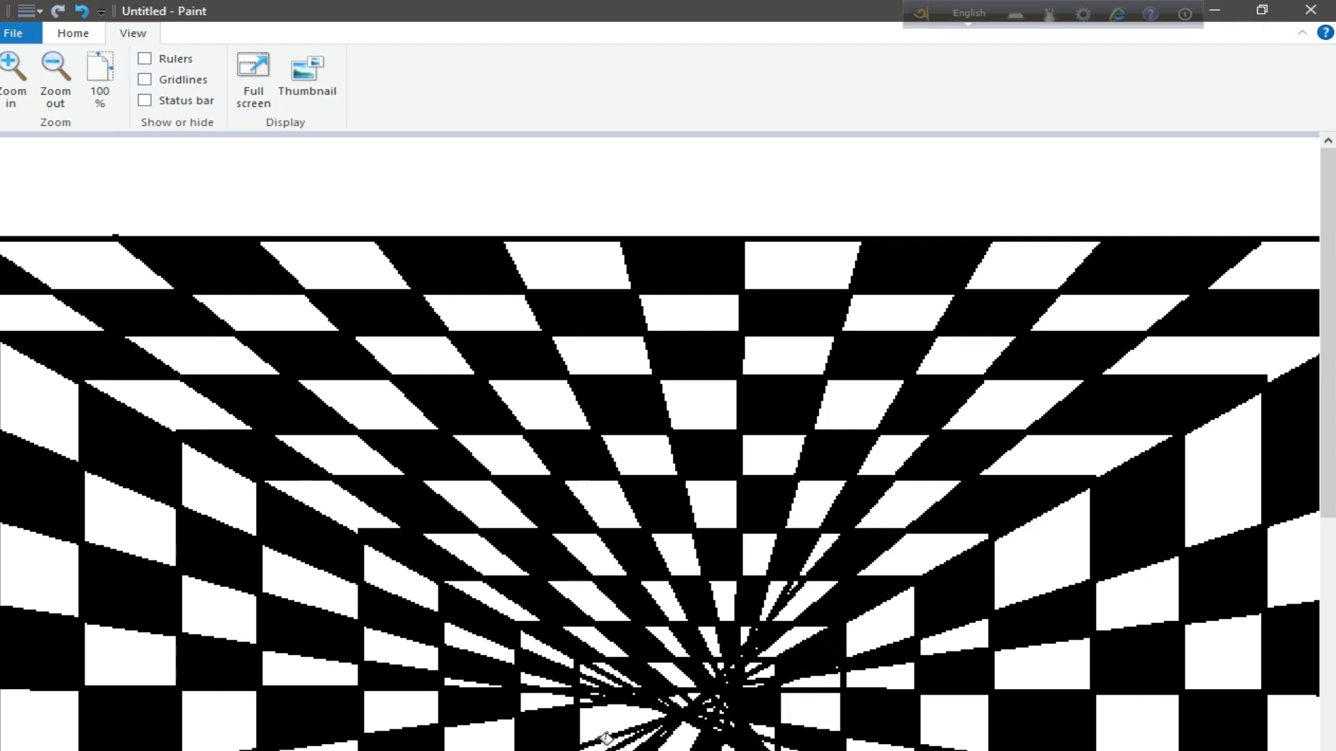
{"action": "left_click", "coordinate": [692, 696]}
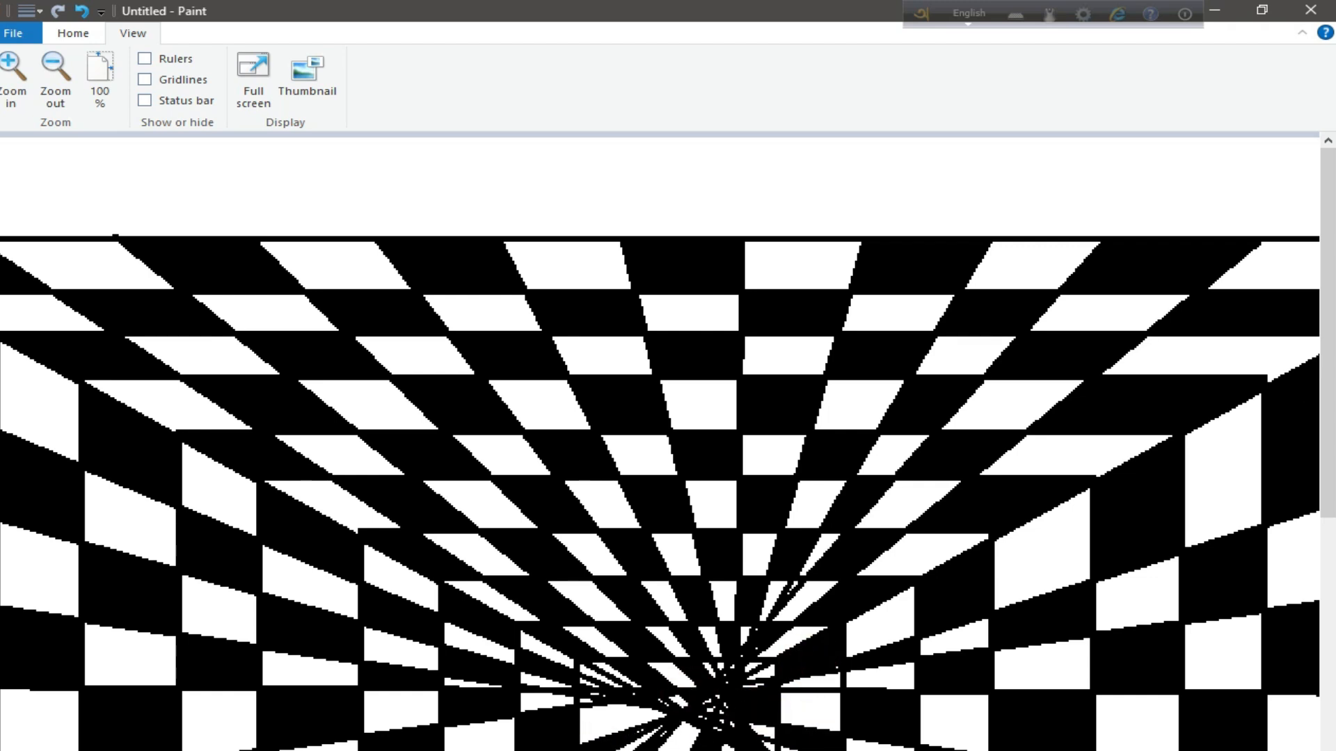